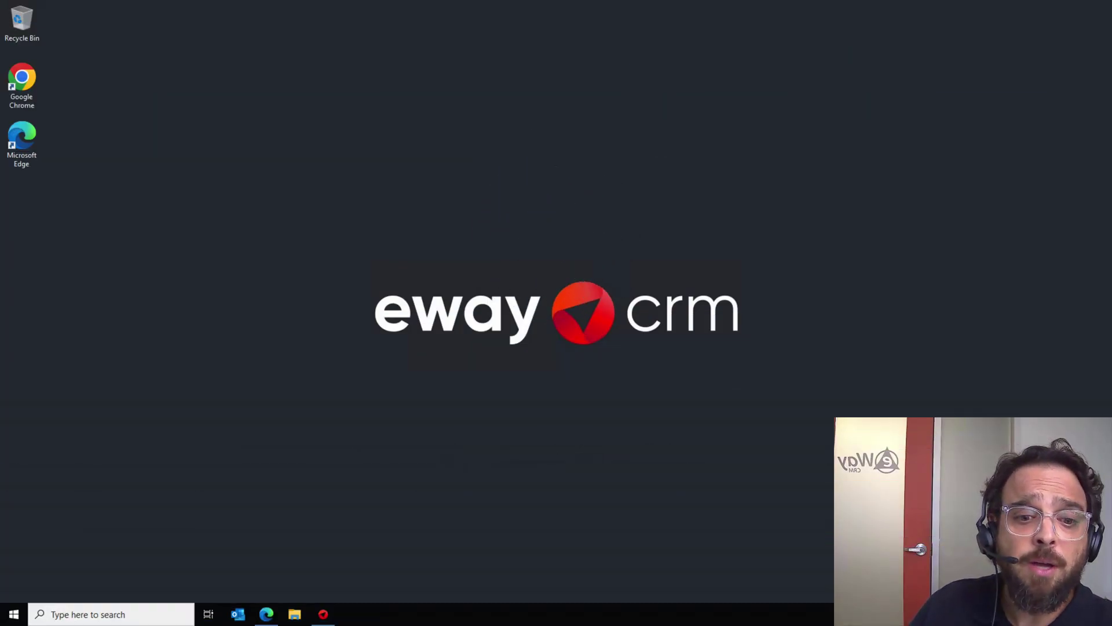
Bring the Edge window with Outlook mail and the eWay-CRM pane to the front.
{"action": "left_click", "coordinate": [267, 615]}
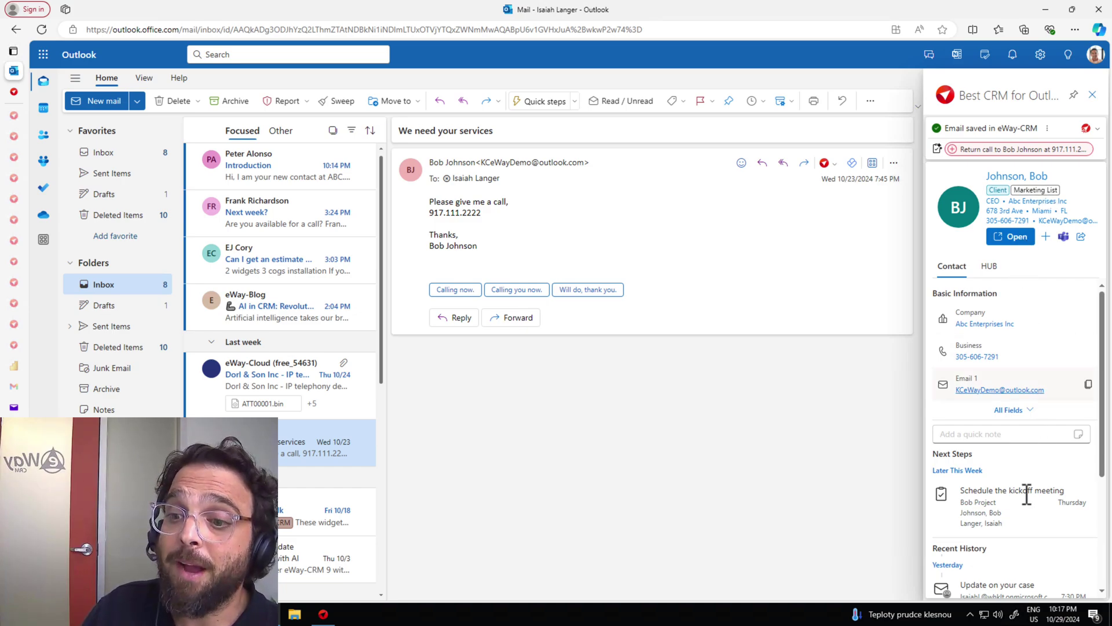
{"action": "scroll", "coordinate": [1016, 510], "scroll_direction": "down", "scroll_amount": 2}
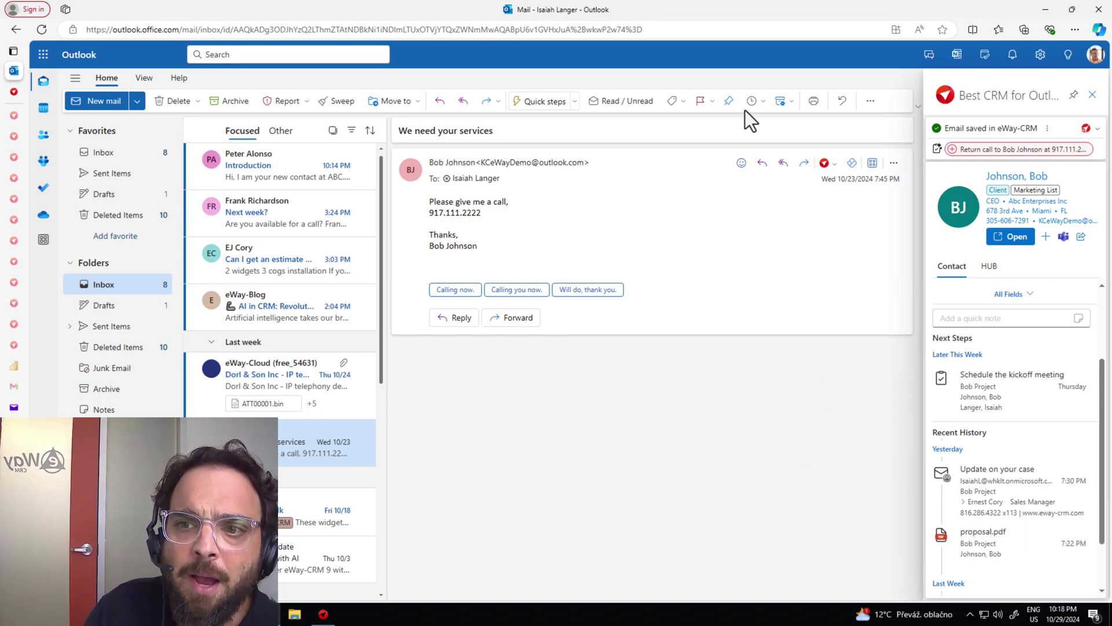
Browse the 21-contact eWay-CRM Contacts list, then close it.
{"action": "left_click", "coordinate": [823, 164]}
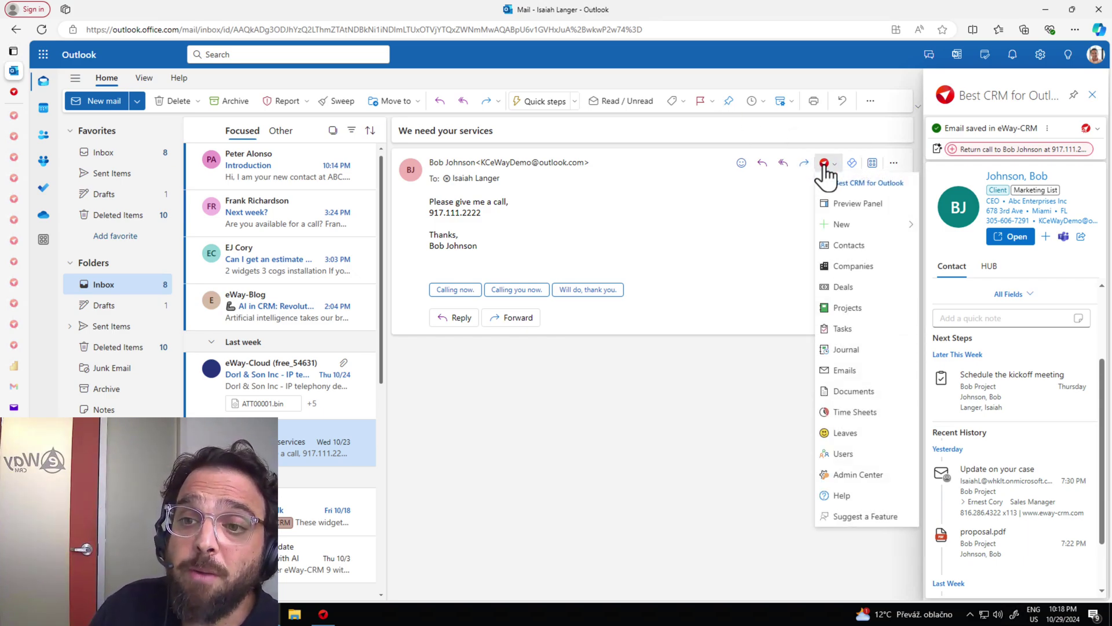
{"action": "left_click", "coordinate": [850, 246]}
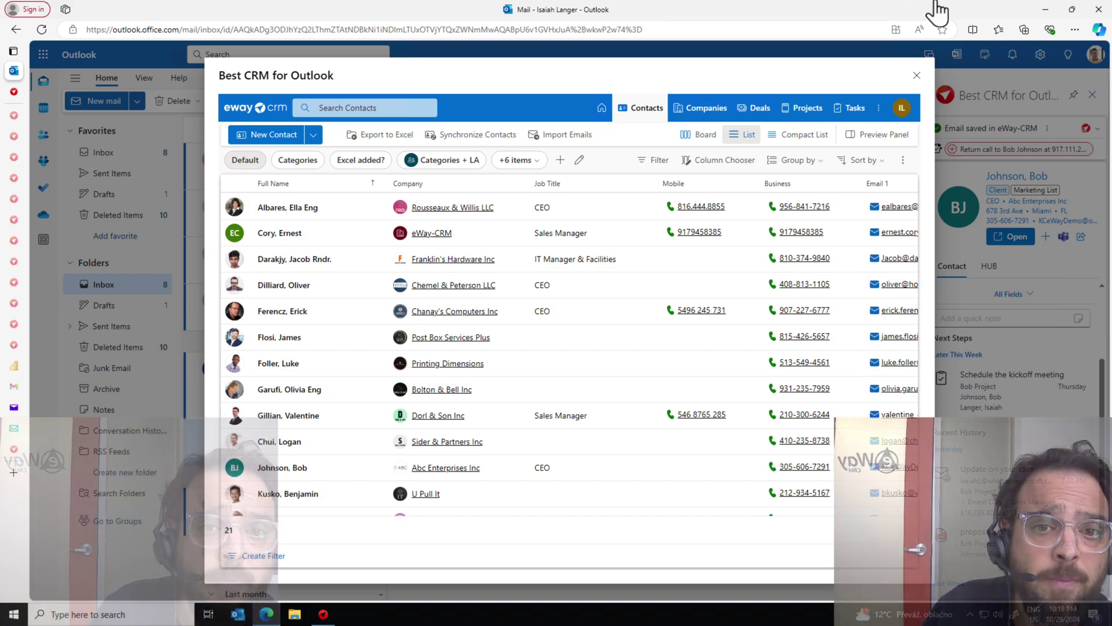
{"action": "scroll", "coordinate": [684, 256], "scroll_direction": "down", "scroll_amount": 2}
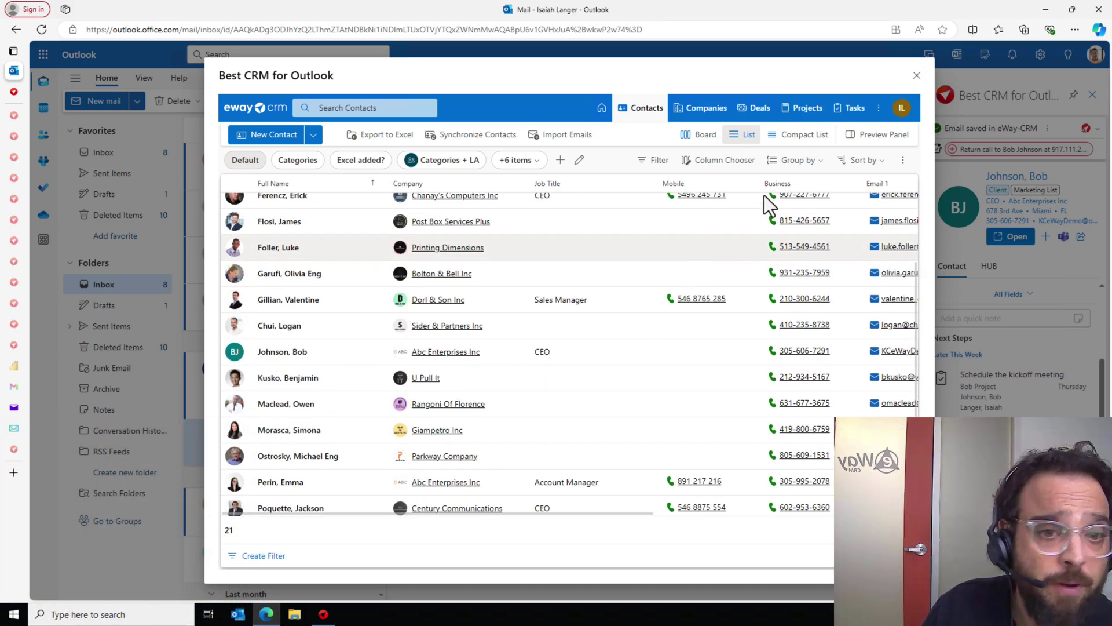
{"action": "left_click", "coordinate": [916, 76]}
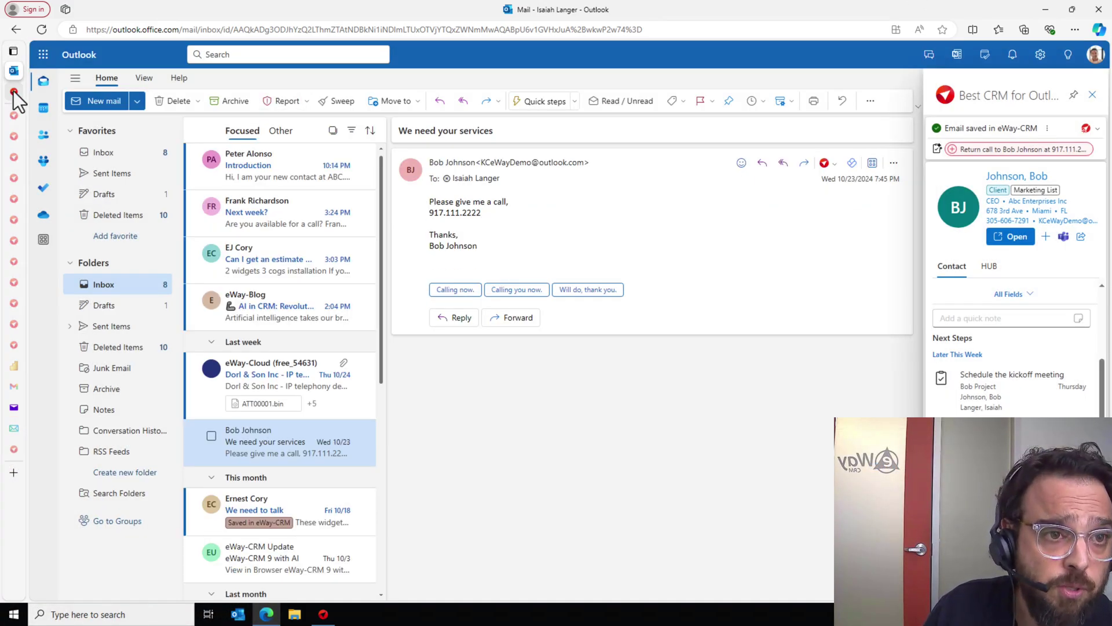
In eWay-CRM Online, convert one suggested sender from Import Contacts from Emails into a contact.
{"action": "left_click", "coordinate": [13, 92]}
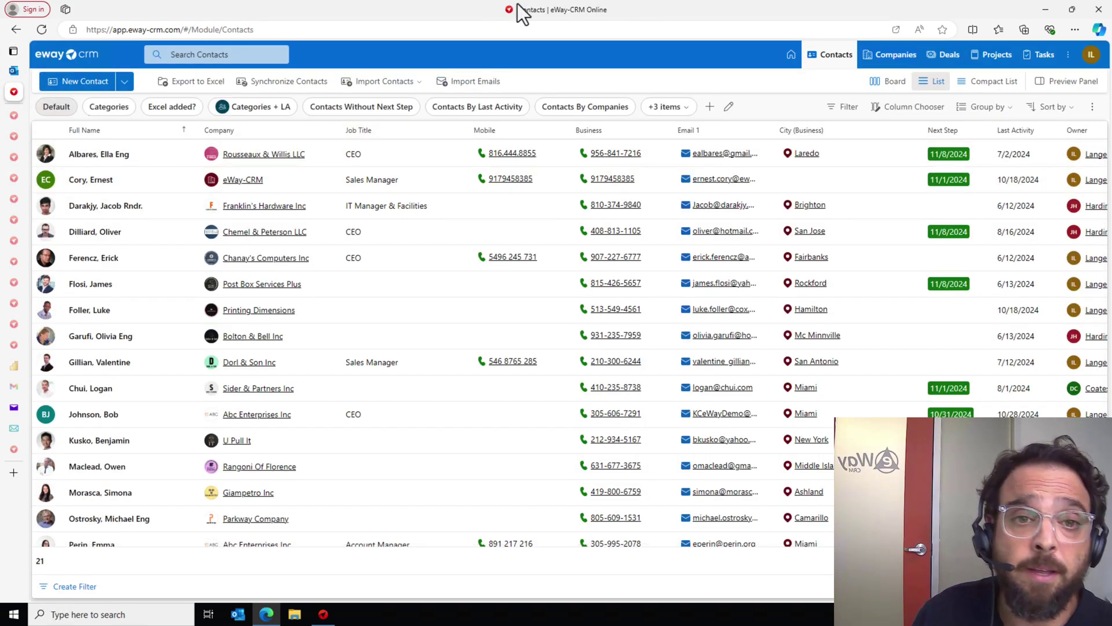
{"action": "mouse_move", "coordinate": [609, 1]}
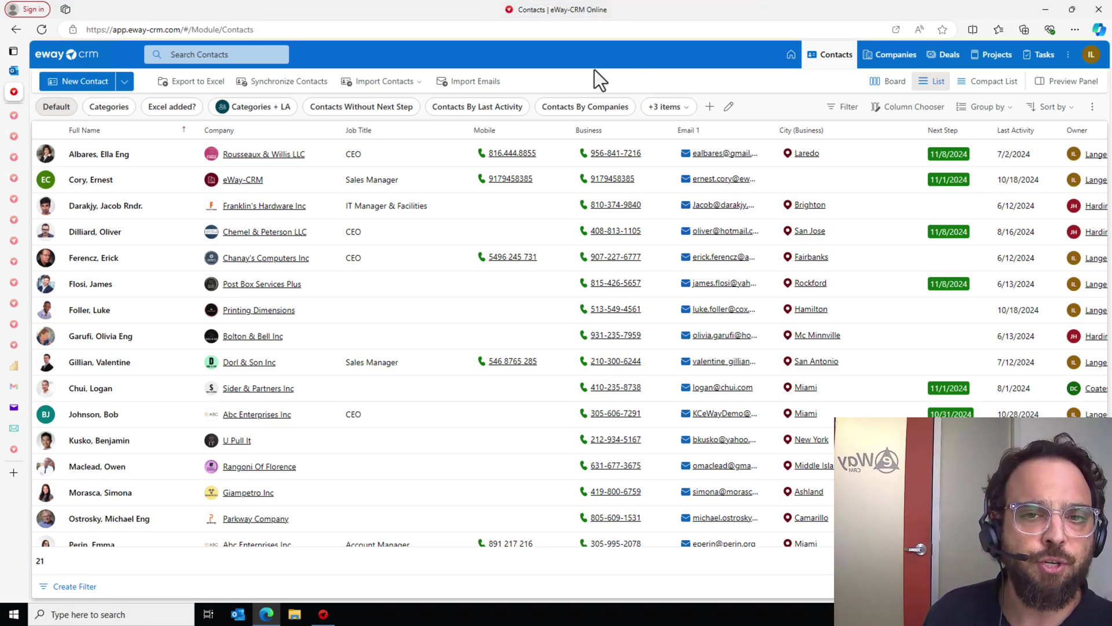
{"action": "left_click", "coordinate": [400, 83]}
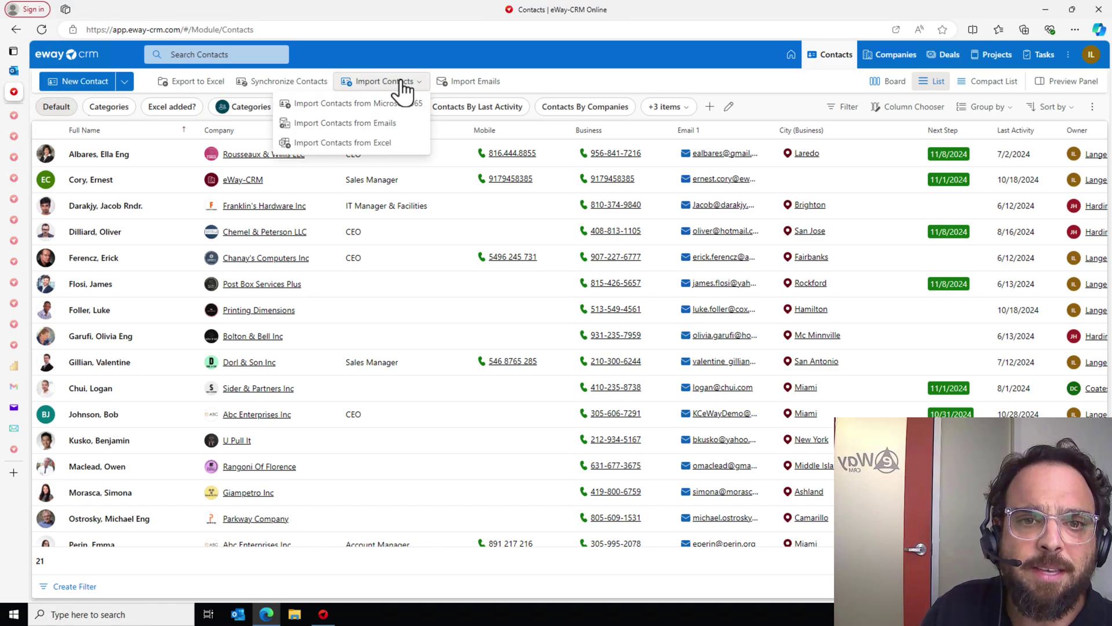
{"action": "left_click", "coordinate": [402, 123]}
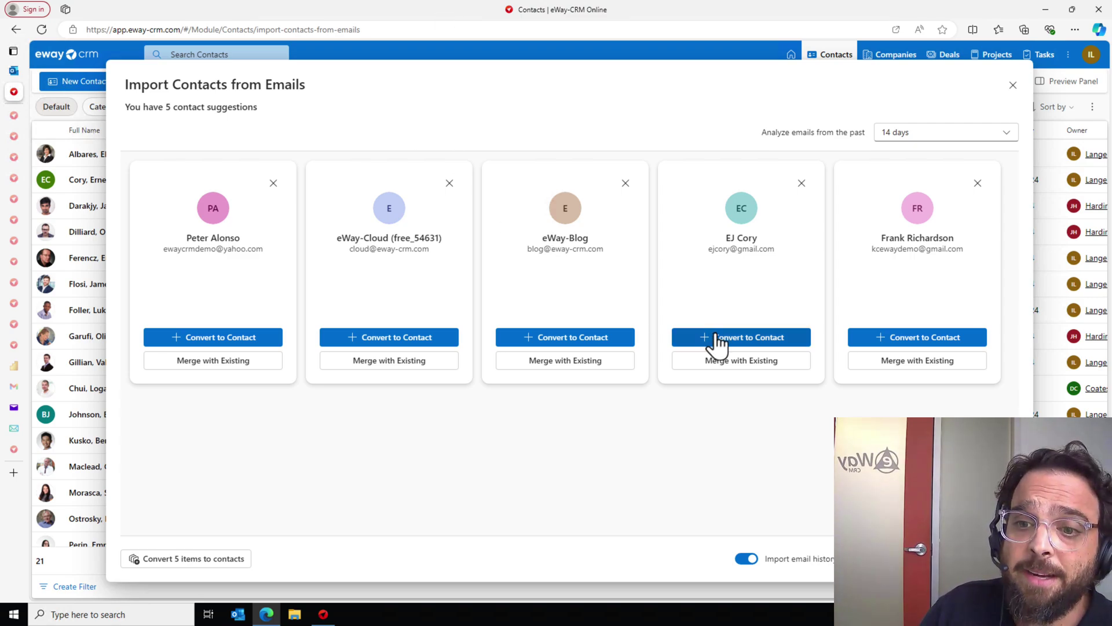
{"action": "left_click", "coordinate": [738, 347]}
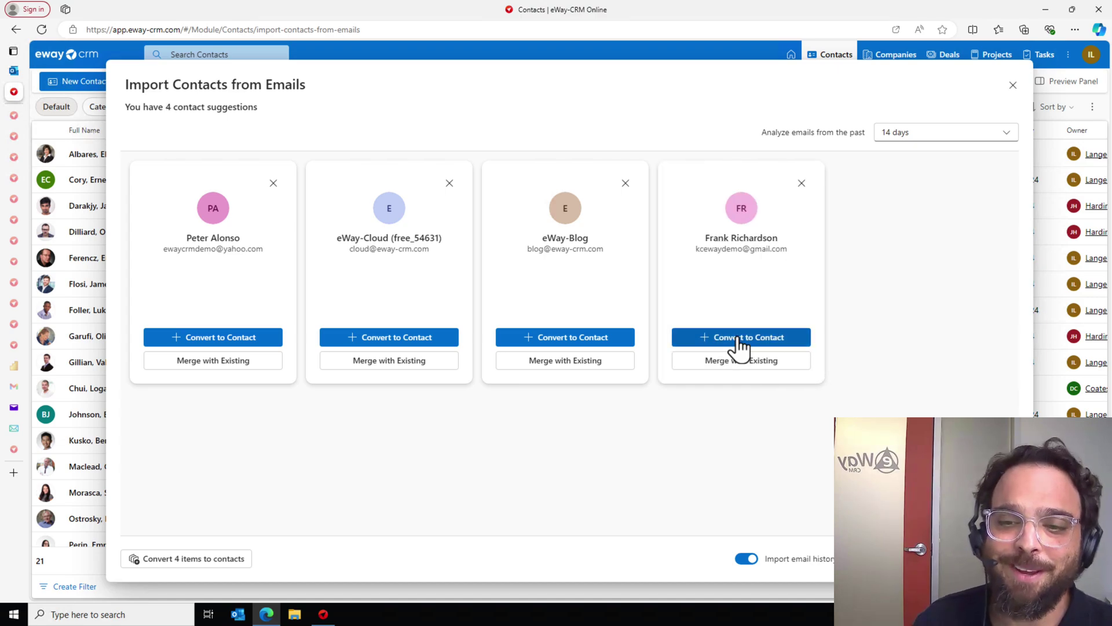
Close the suggestions without importing email history and return to Outlook mail.
{"action": "left_click", "coordinate": [1013, 85]}
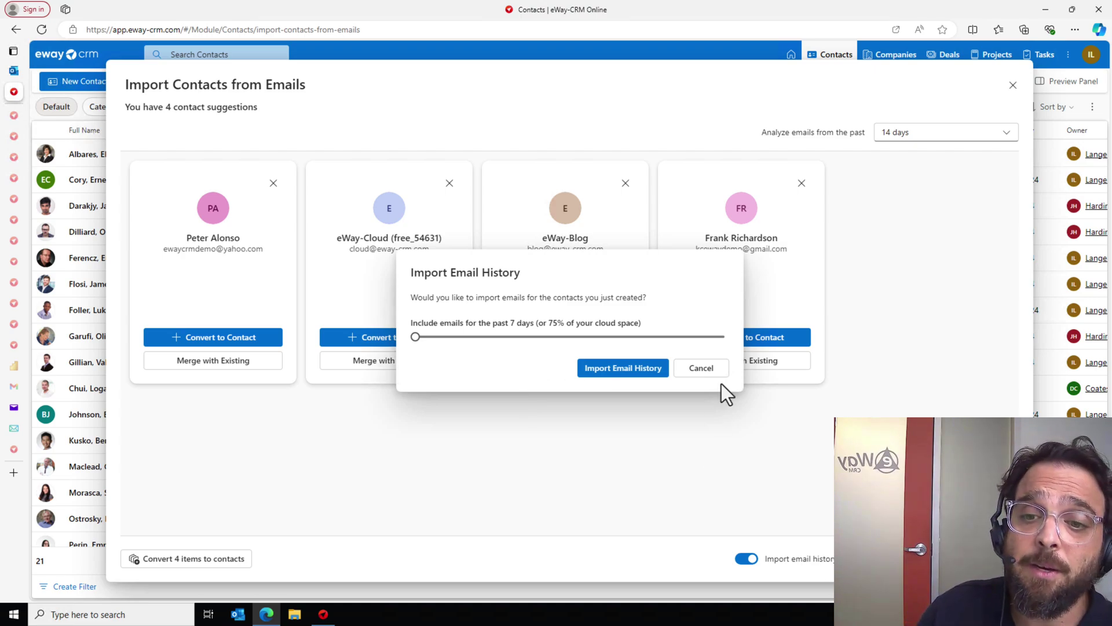
{"action": "left_click", "coordinate": [708, 371]}
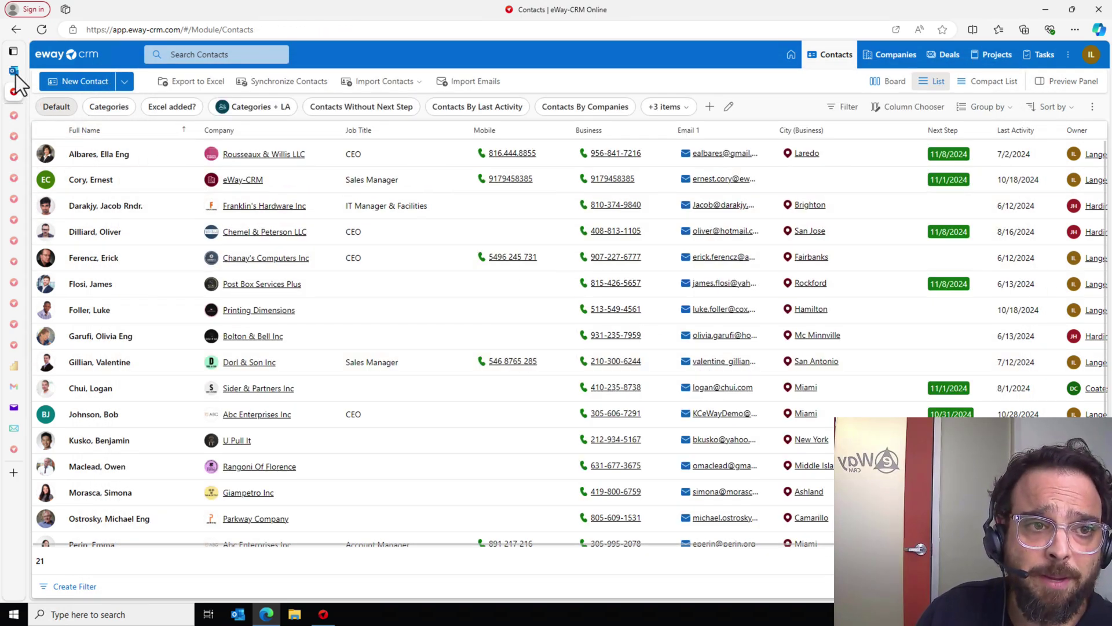
{"action": "left_click", "coordinate": [13, 72]}
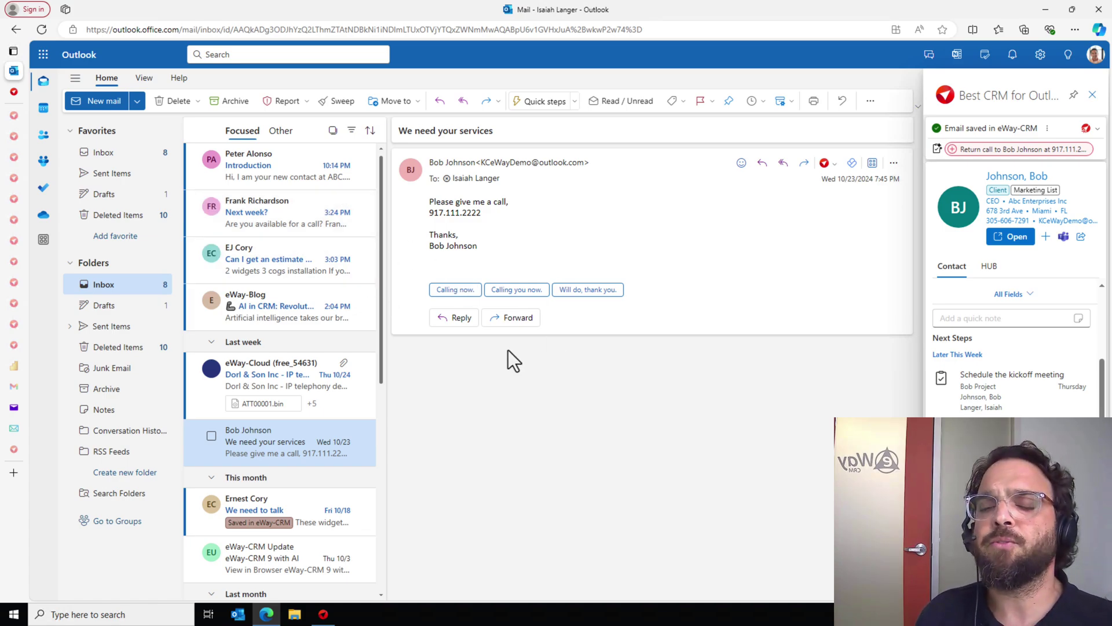
Open the 'Introduction' email, whose sender has no eWay-CRM record yet.
{"action": "left_click", "coordinate": [255, 177]}
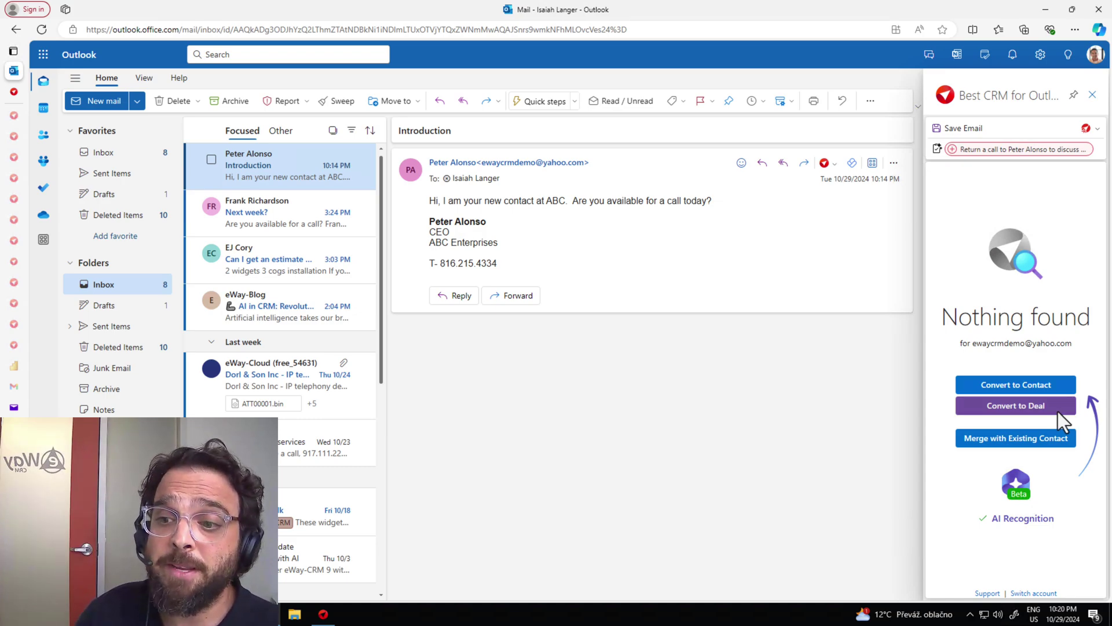
Convert the Introduction sender to a contact (CEO at ABC Enterprises) and open the record.
{"action": "left_click", "coordinate": [1032, 387]}
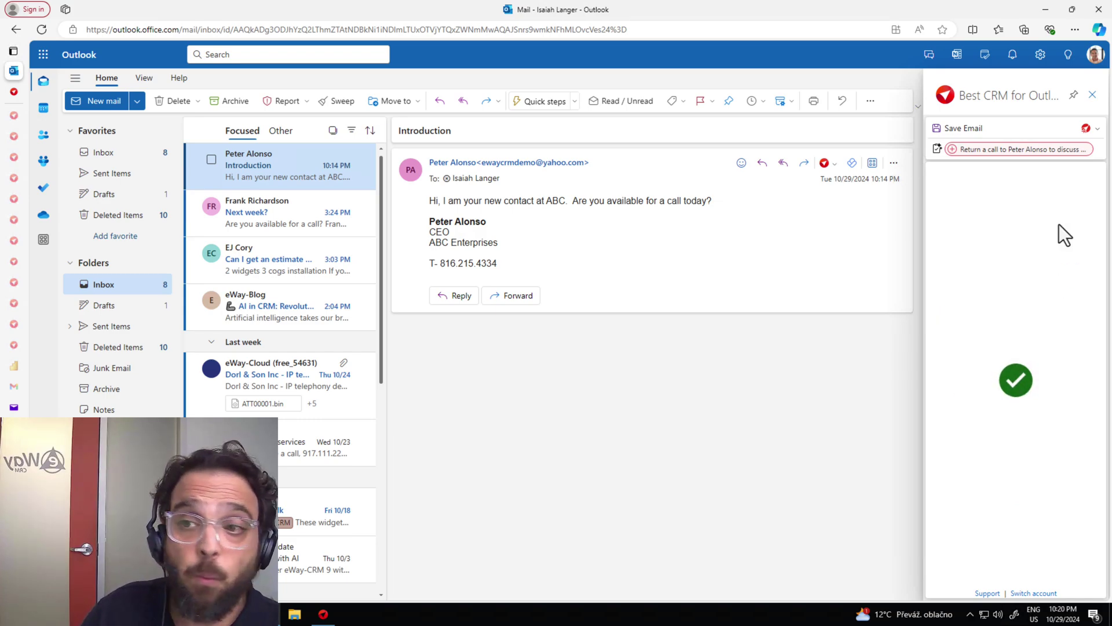
{"action": "left_click", "coordinate": [1091, 132]}
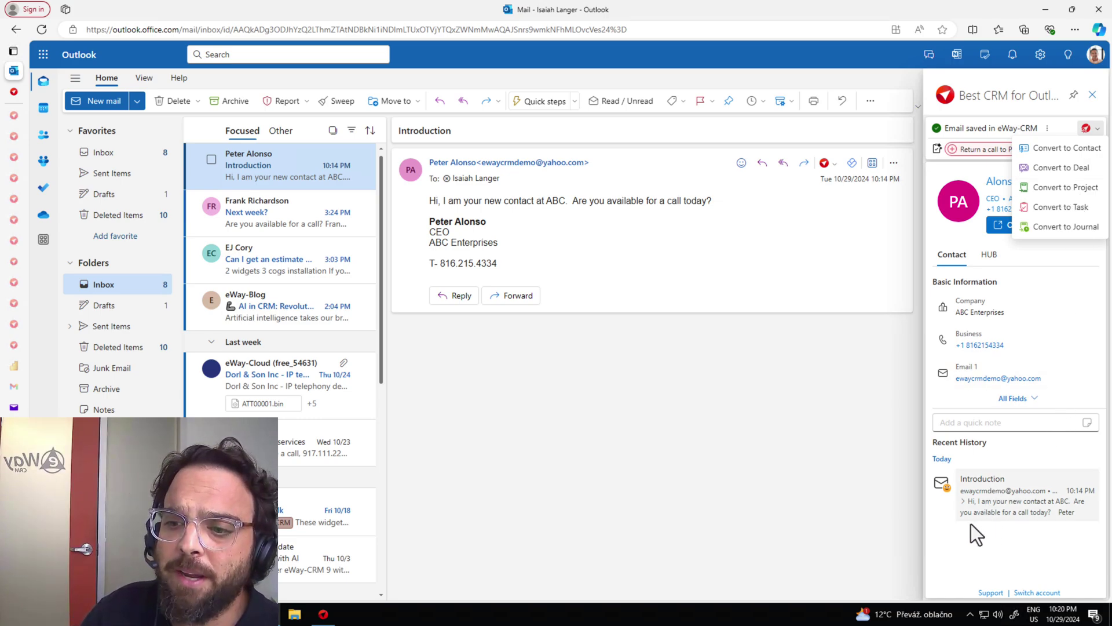
{"action": "left_click", "coordinate": [960, 552]}
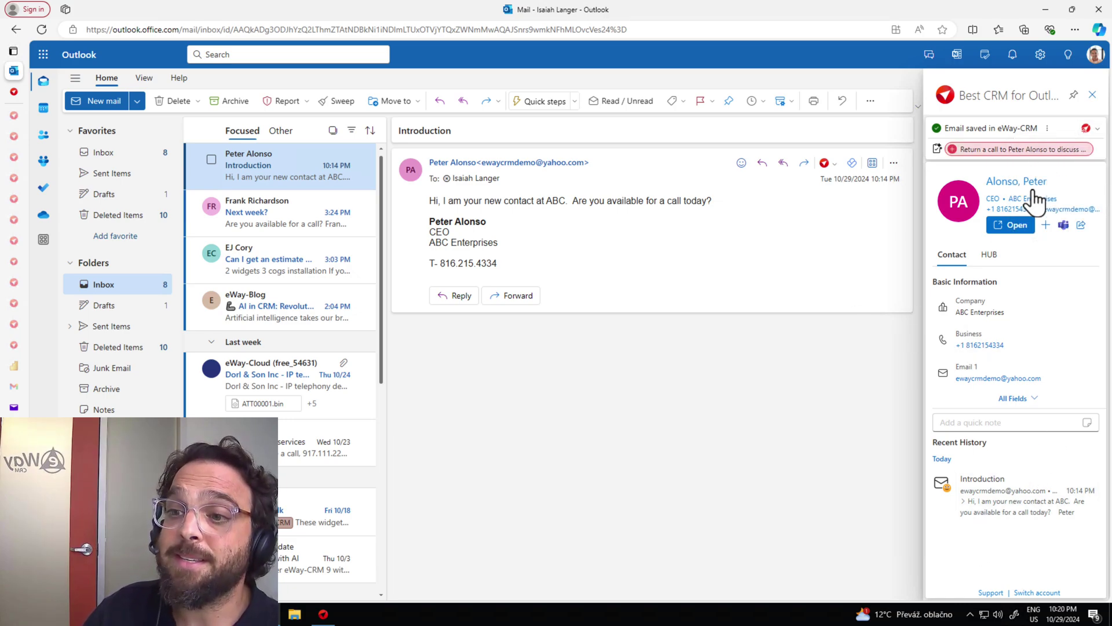
{"action": "left_click", "coordinate": [1016, 226]}
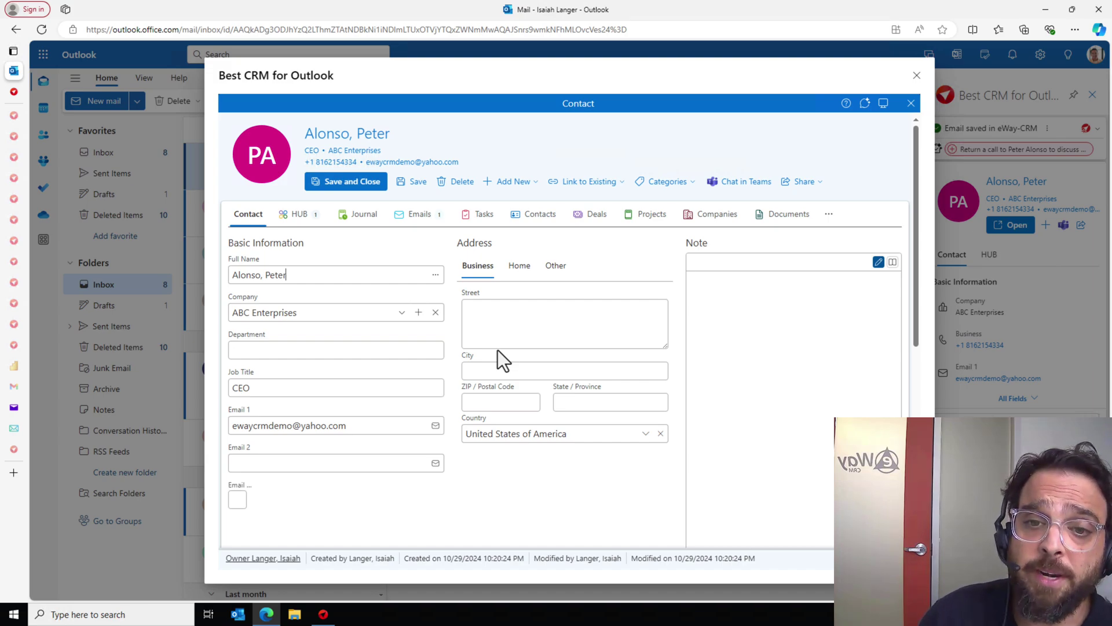
{"action": "scroll", "coordinate": [530, 431], "scroll_direction": "down", "scroll_amount": 1}
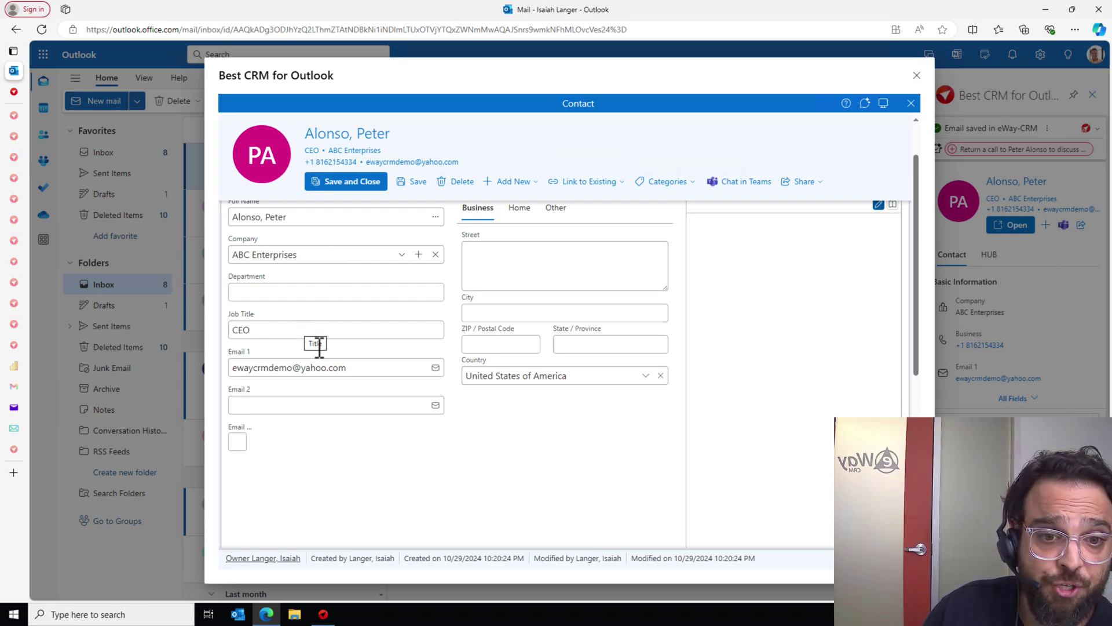
{"action": "scroll", "coordinate": [324, 359], "scroll_direction": "down", "scroll_amount": 4}
{"action": "scroll", "coordinate": [357, 425], "scroll_direction": "down", "scroll_amount": 1}
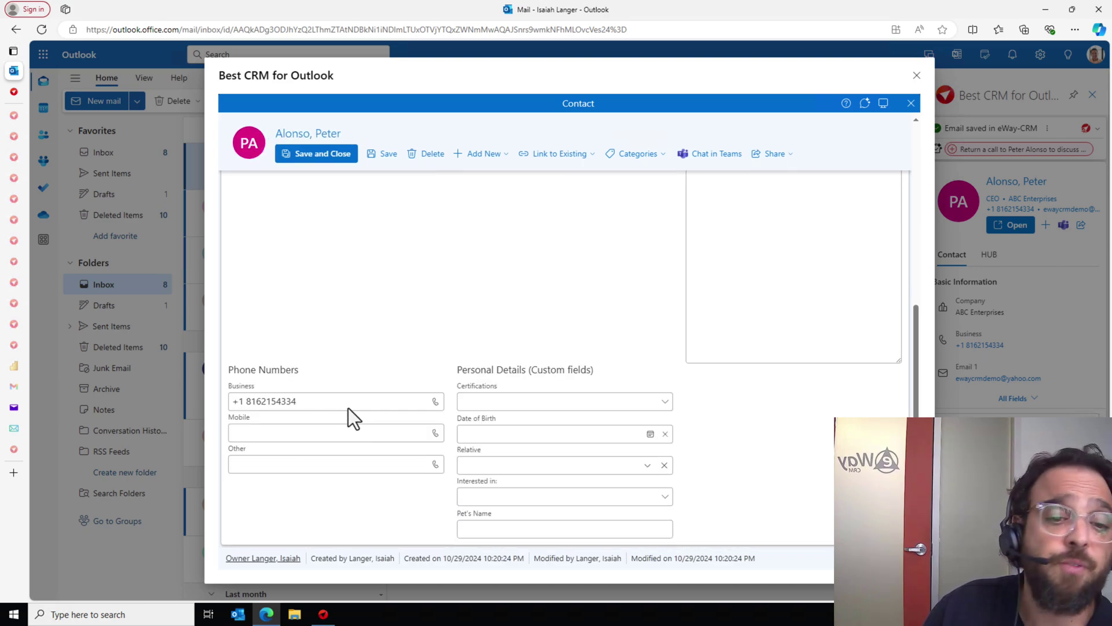
{"action": "scroll", "coordinate": [349, 405], "scroll_direction": "up", "scroll_amount": 5}
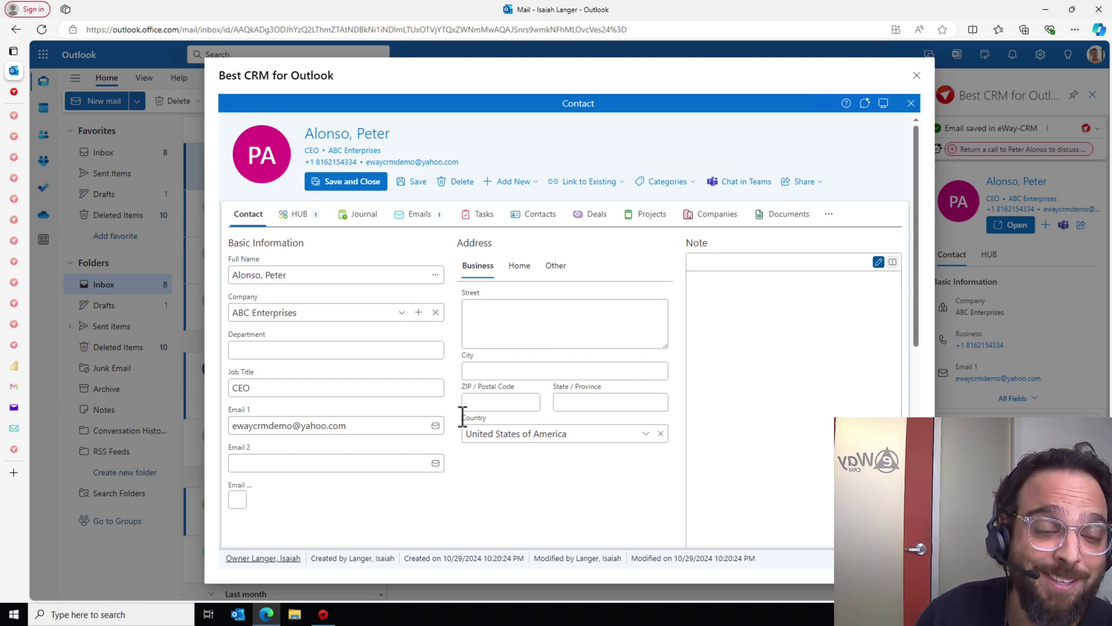
Link the contact to Abc Enterprises Inc, save it, and review the adopted Miami address.
{"action": "left_click", "coordinate": [402, 314]}
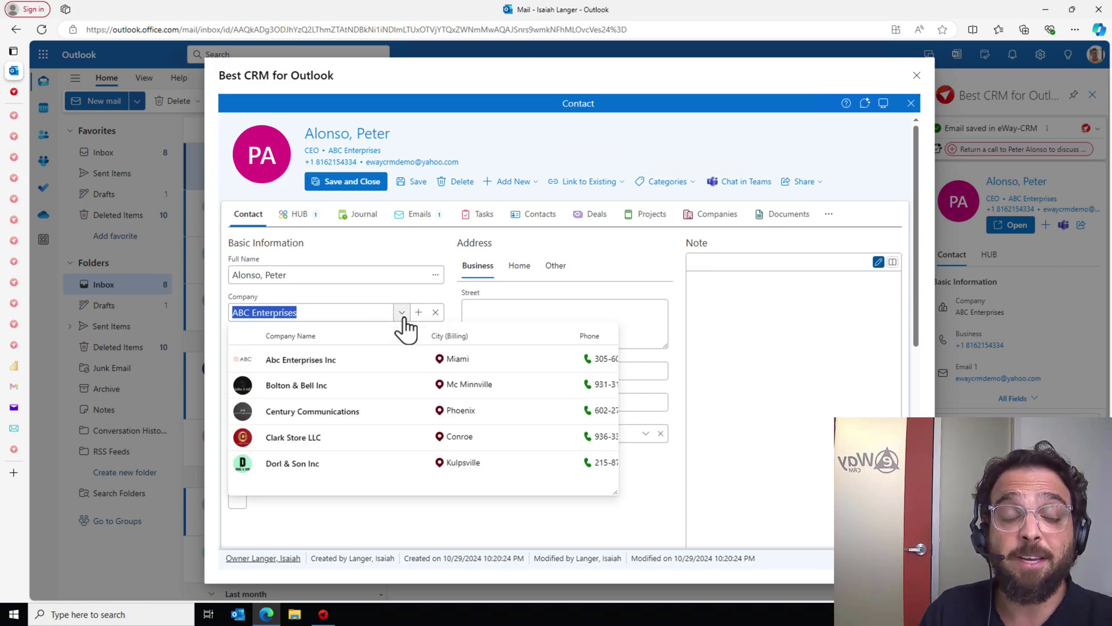
{"action": "left_click", "coordinate": [363, 363]}
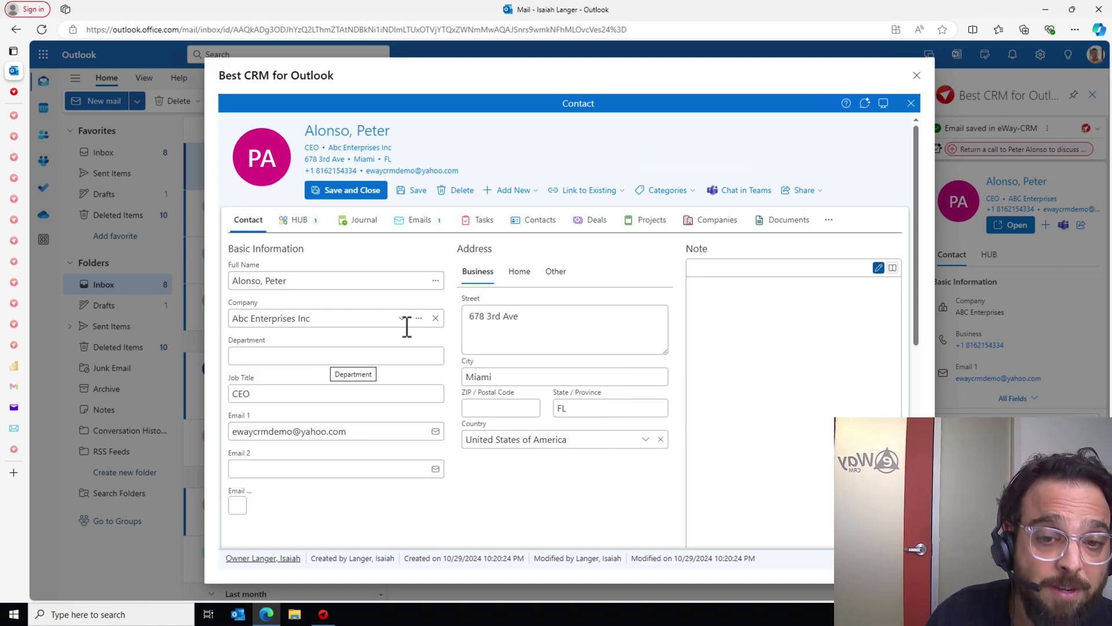
{"action": "left_click", "coordinate": [407, 192]}
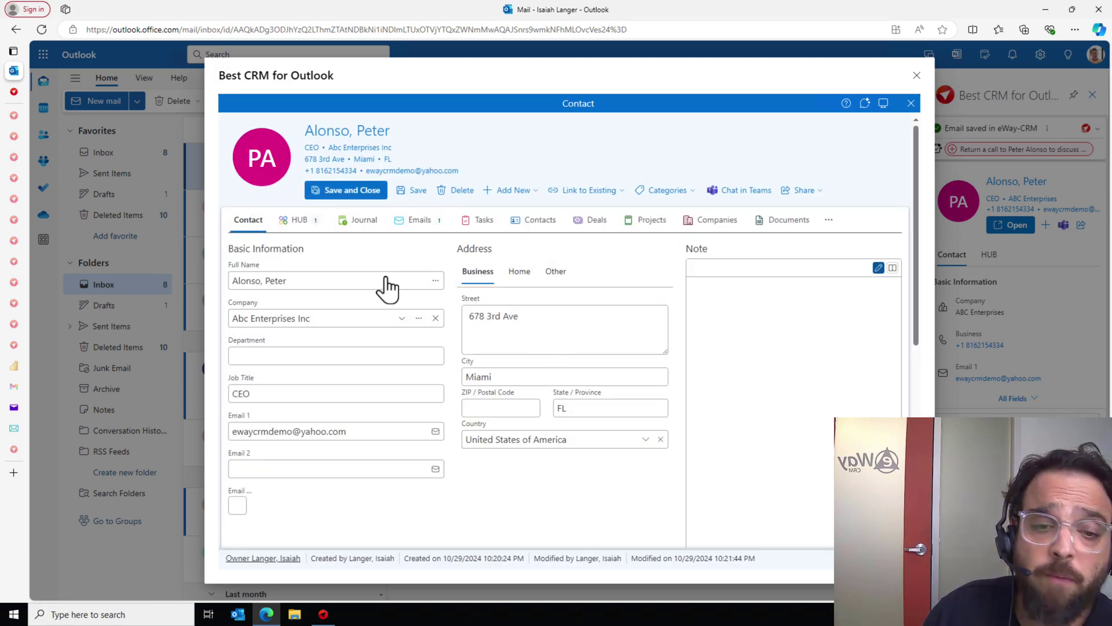
{"action": "scroll", "coordinate": [534, 464], "scroll_direction": "down", "scroll_amount": 4}
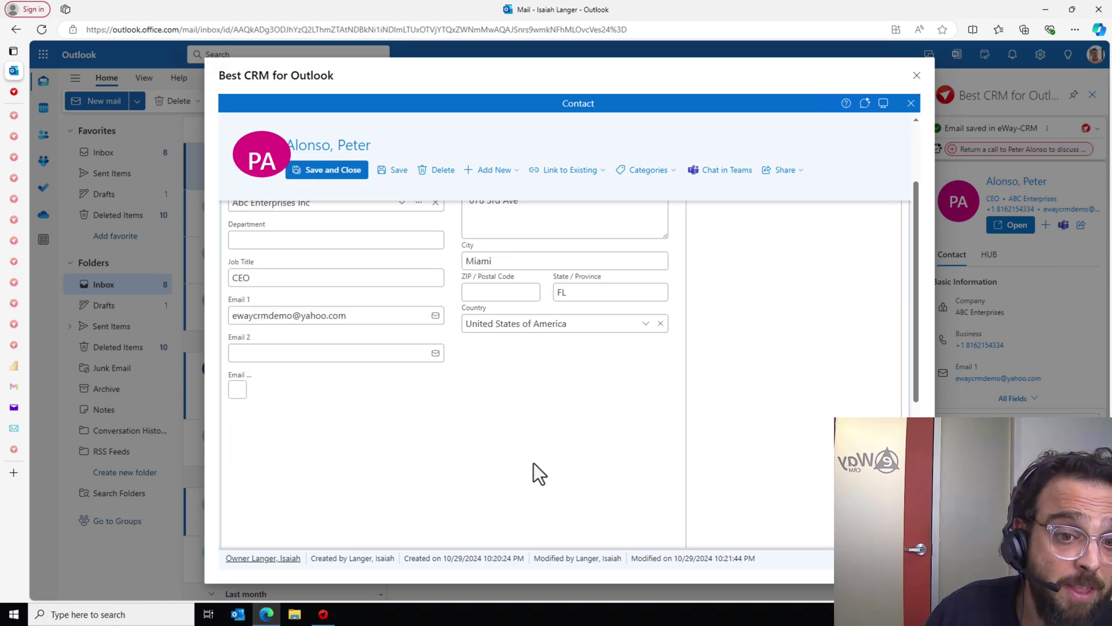
{"action": "scroll", "coordinate": [533, 464], "scroll_direction": "down", "scroll_amount": 1}
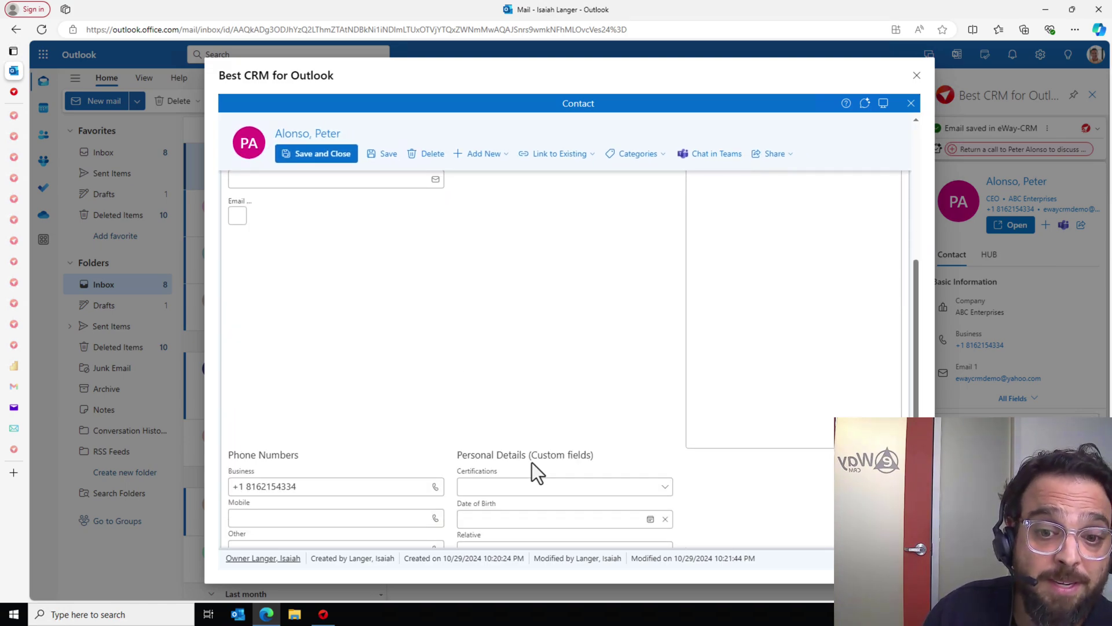
{"action": "scroll", "coordinate": [532, 462], "scroll_direction": "up", "scroll_amount": 3}
{"action": "scroll", "coordinate": [530, 462], "scroll_direction": "up", "scroll_amount": 3}
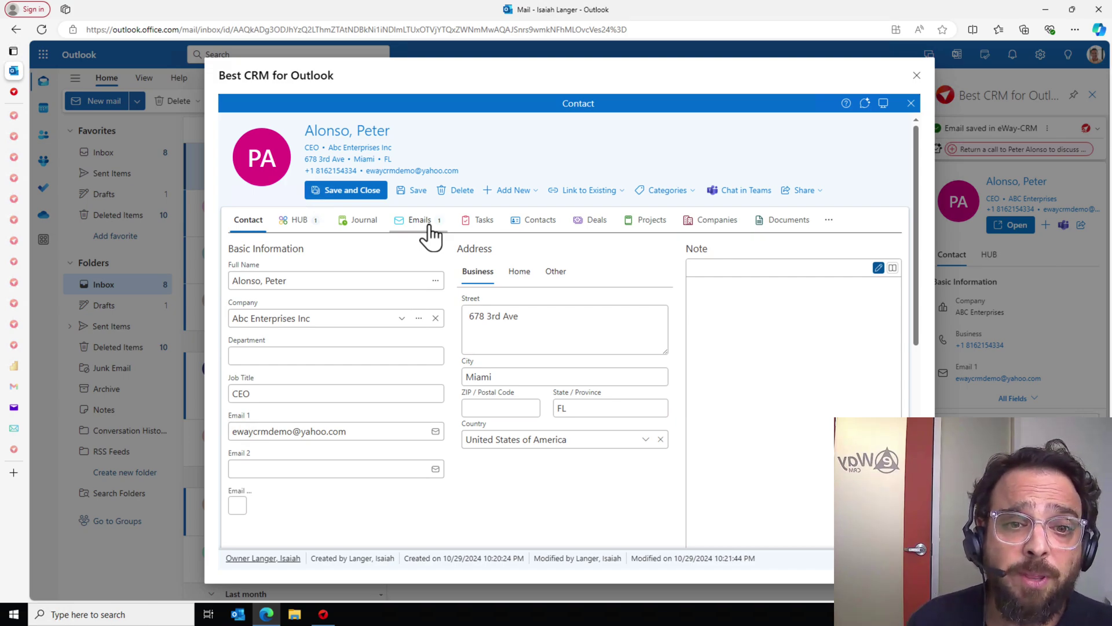
Check the contact's linked Emails, then view the HUB history listing today's Introduction email.
{"action": "left_click", "coordinate": [431, 236]}
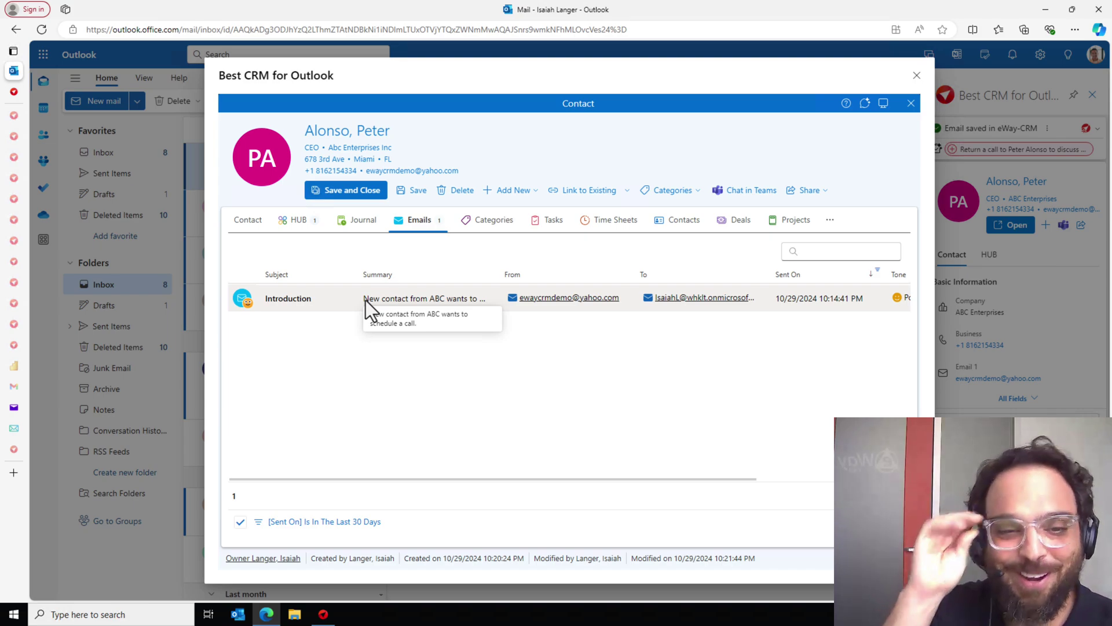
{"action": "left_click", "coordinate": [287, 230]}
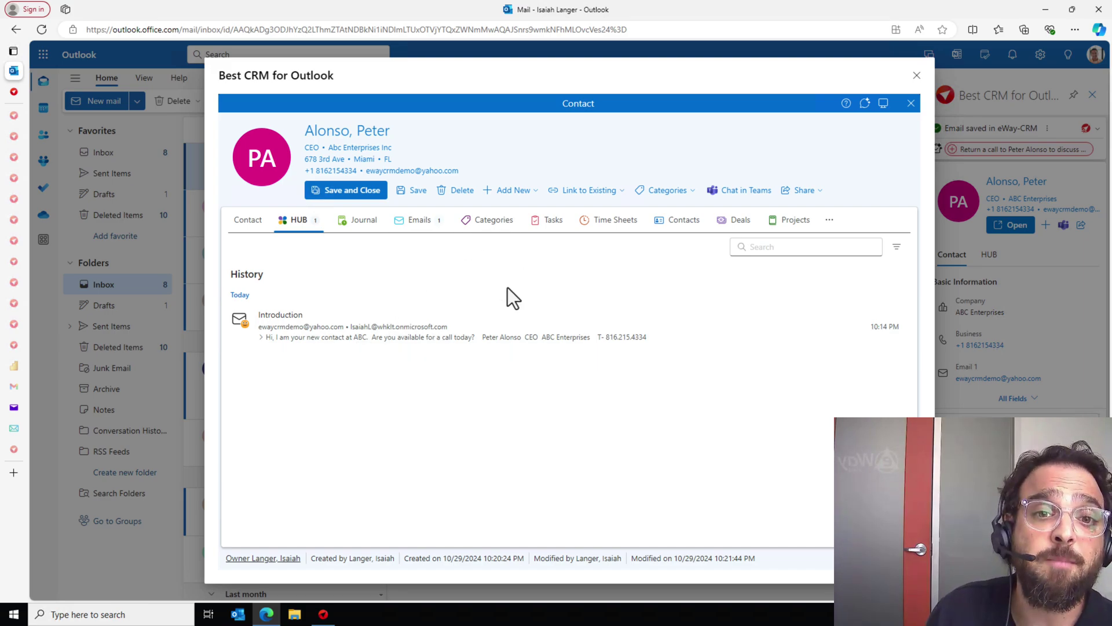
Start a Call-type journal entry for the contact with subject 'Call with Peter'.
{"action": "left_click", "coordinate": [510, 190]}
{"action": "left_click", "coordinate": [513, 212]}
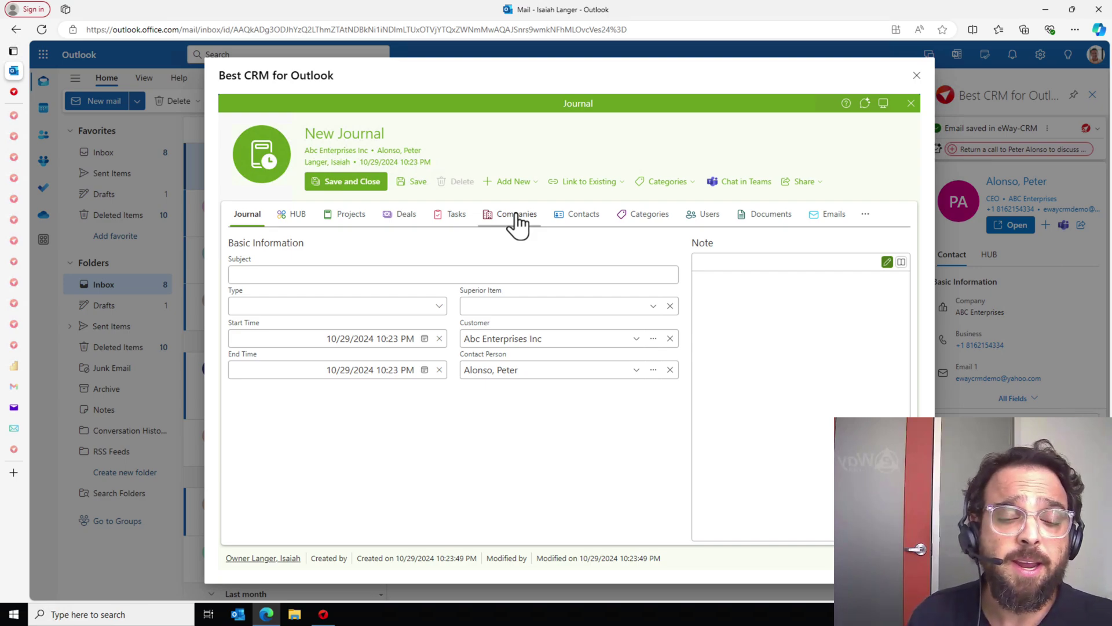
{"action": "left_click", "coordinate": [368, 317]}
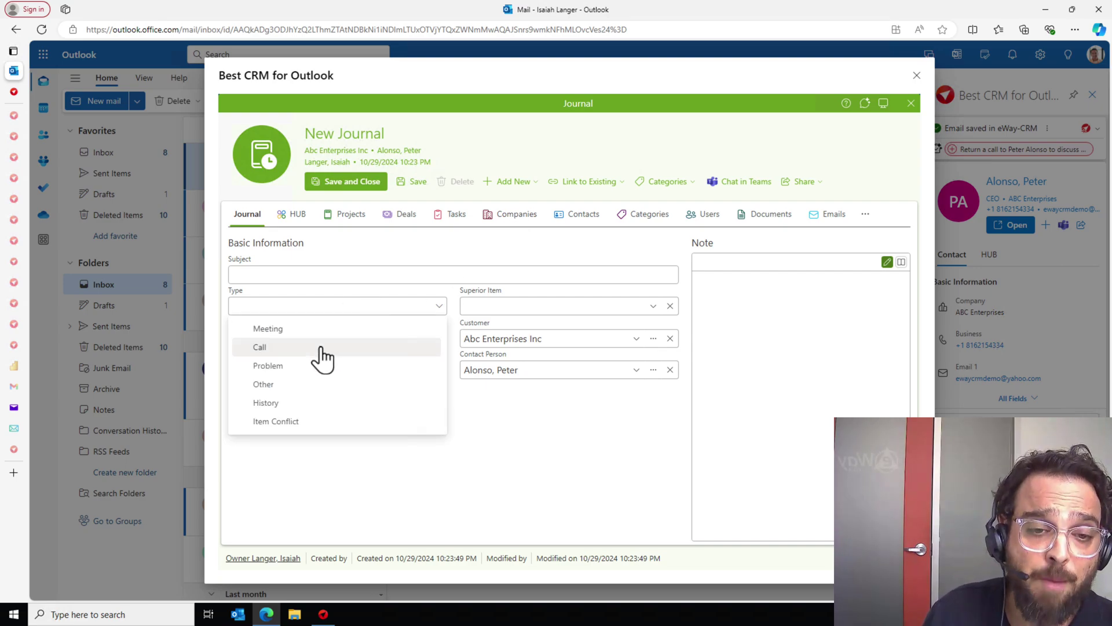
{"action": "left_click", "coordinate": [320, 348]}
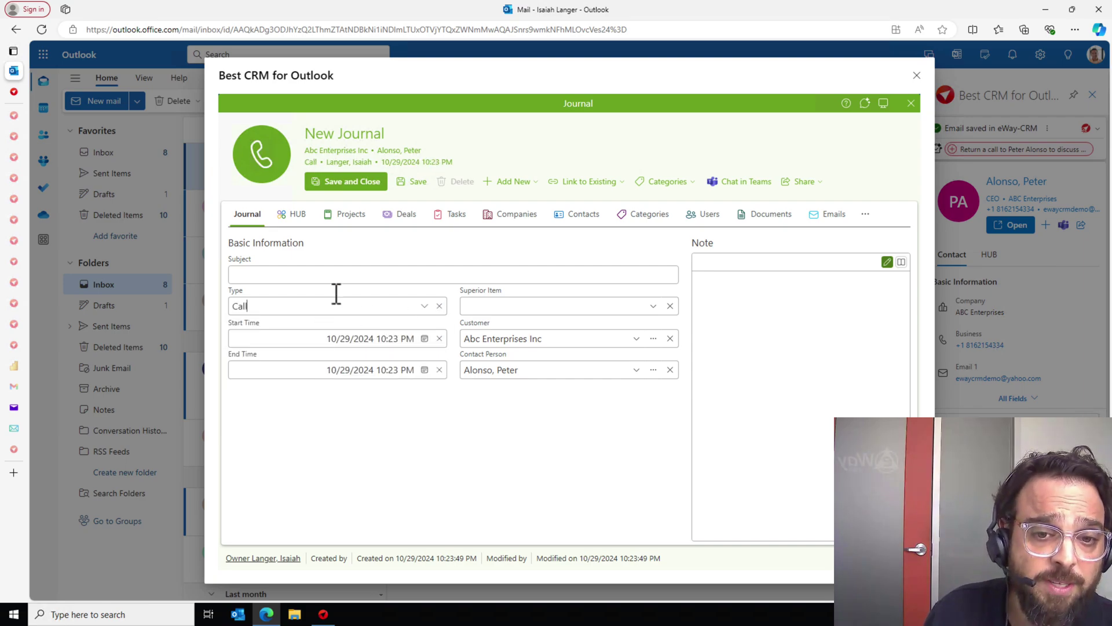
{"action": "left_click", "coordinate": [319, 273]}
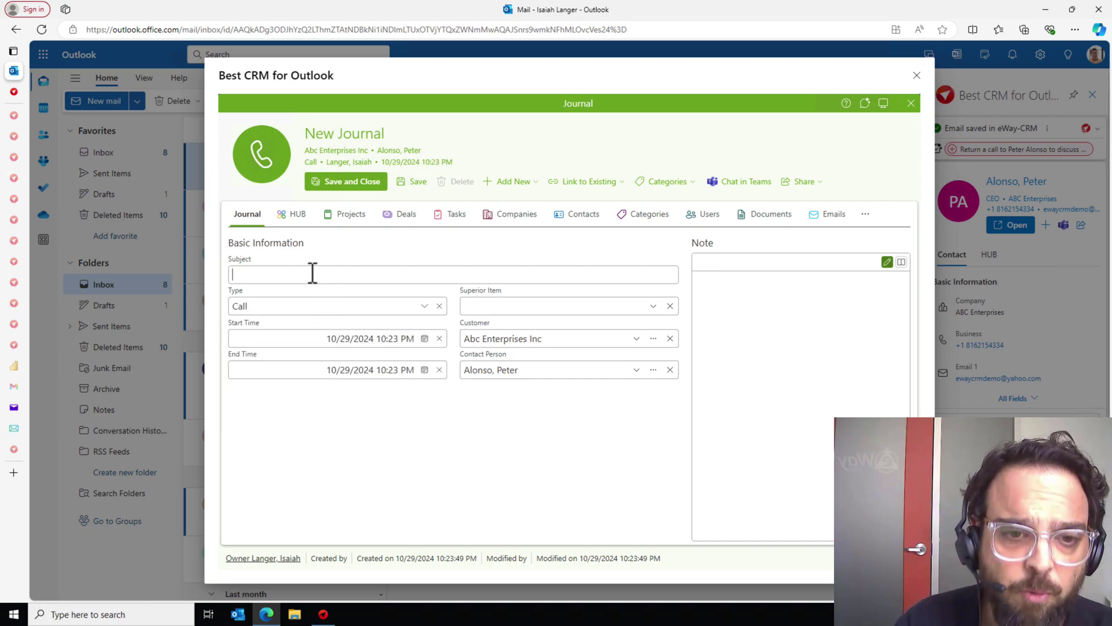
{"action": "type", "text": "Call with Peter"}
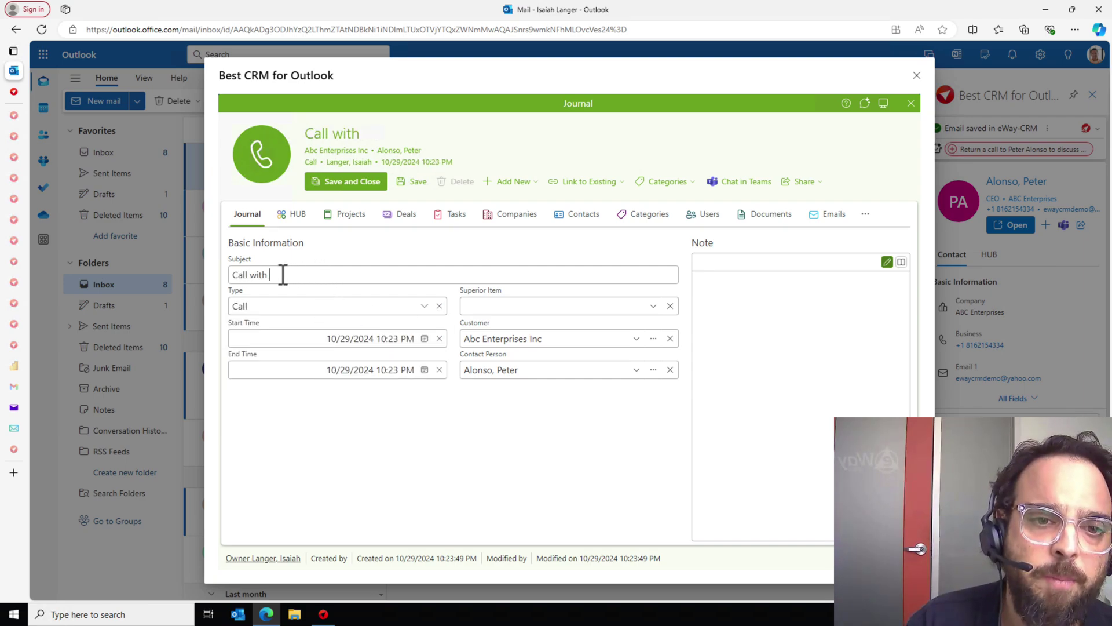
Note 'likely has a reorder request for next week' and 'check in on Tuesday', then save.
{"action": "left_click", "coordinate": [795, 316]}
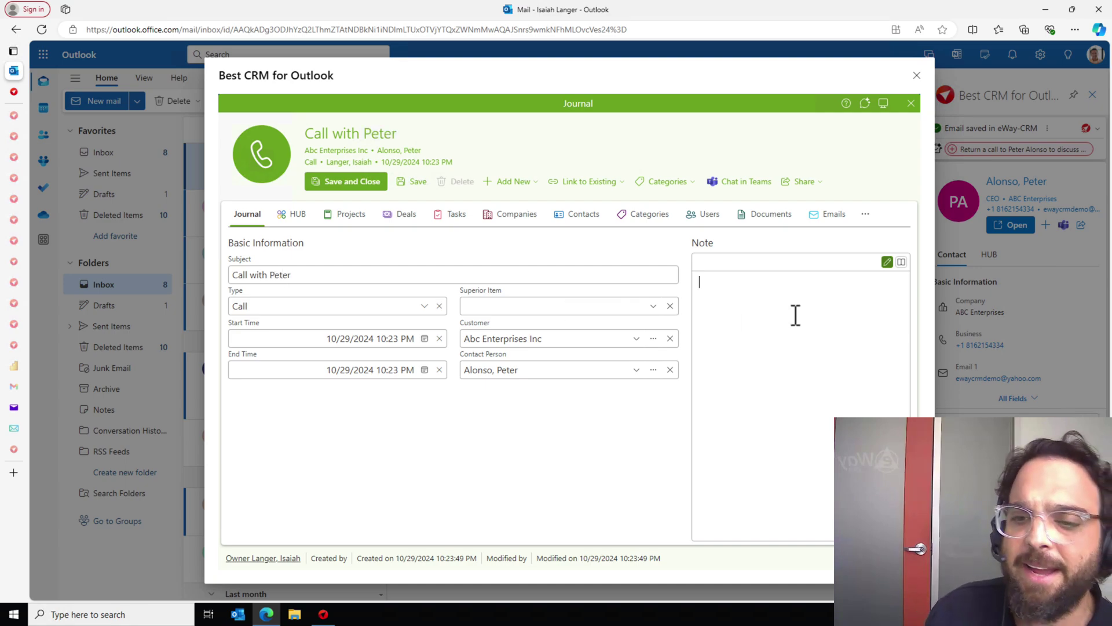
{"action": "type", "text": "adfasdf"}
{"action": "type", "text": "asd"}
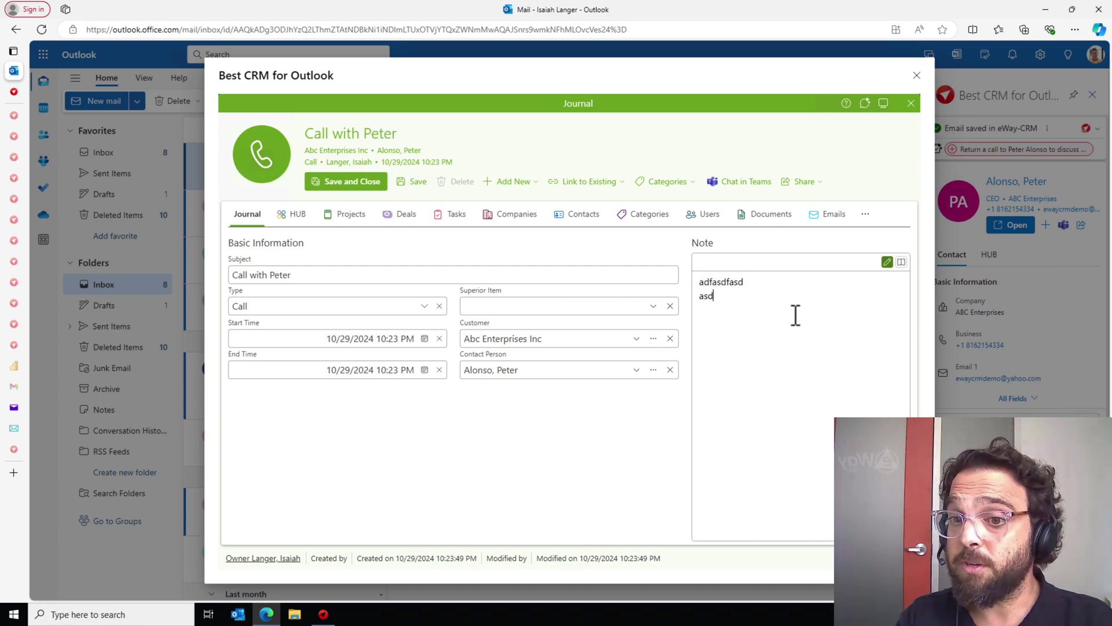
{"action": "type", "text": "fasfasf"}
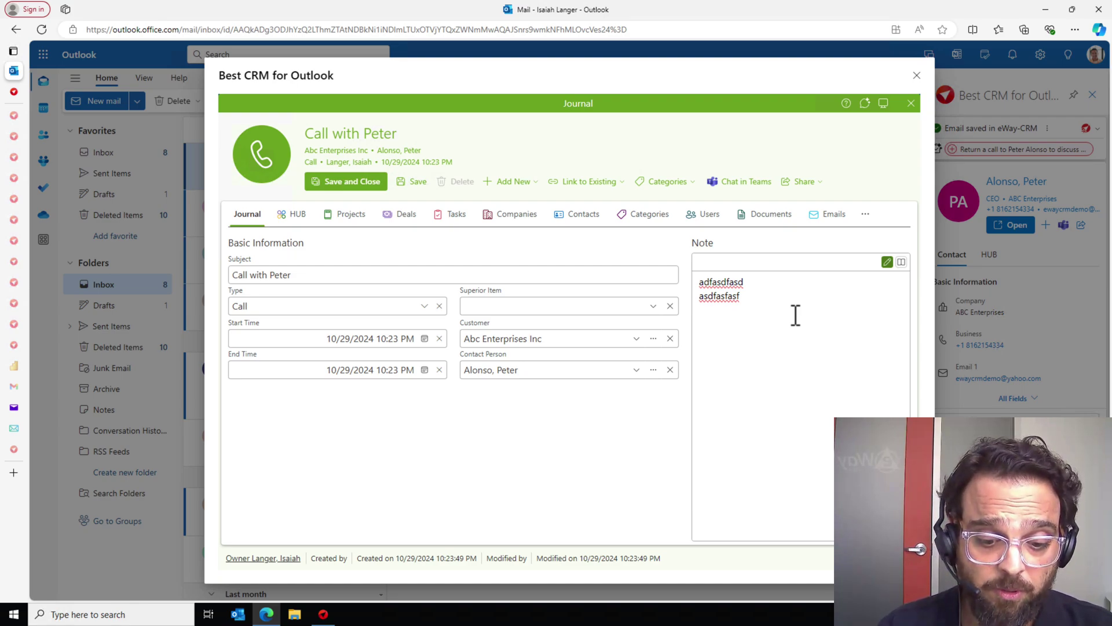
{"action": "type", "text": "likely has a re"}
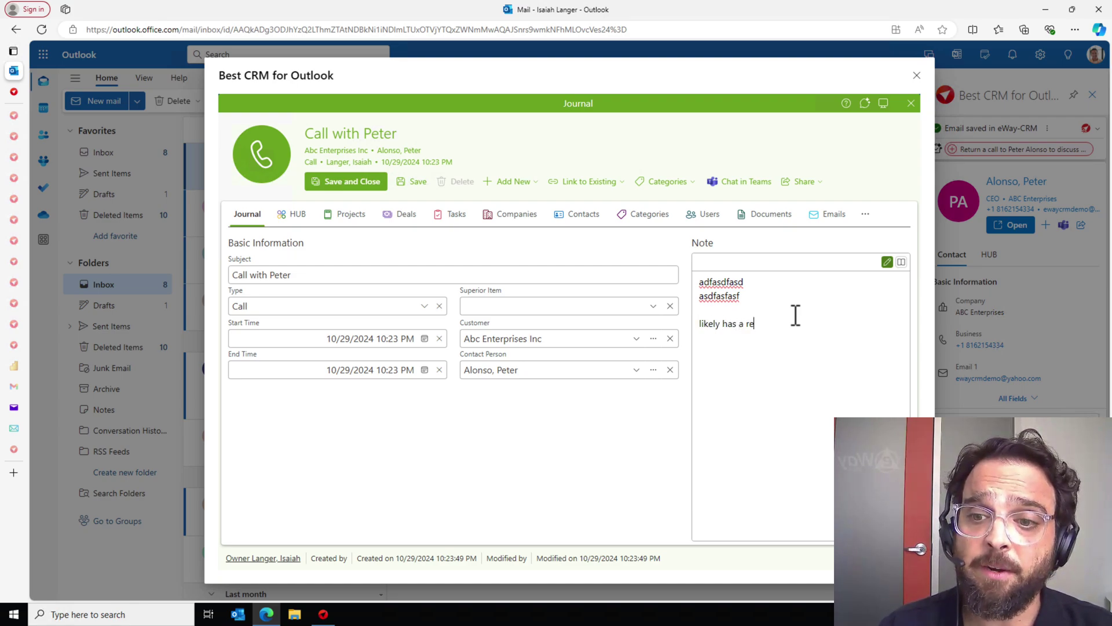
{"action": "type", "text": "order requ"}
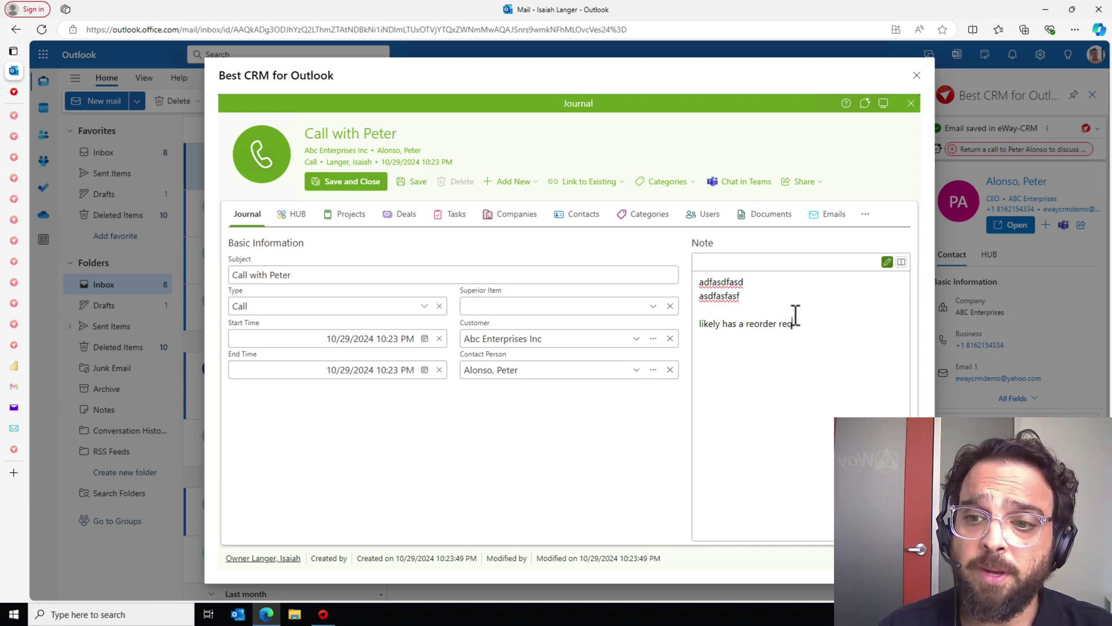
{"action": "type", "text": "est for "}
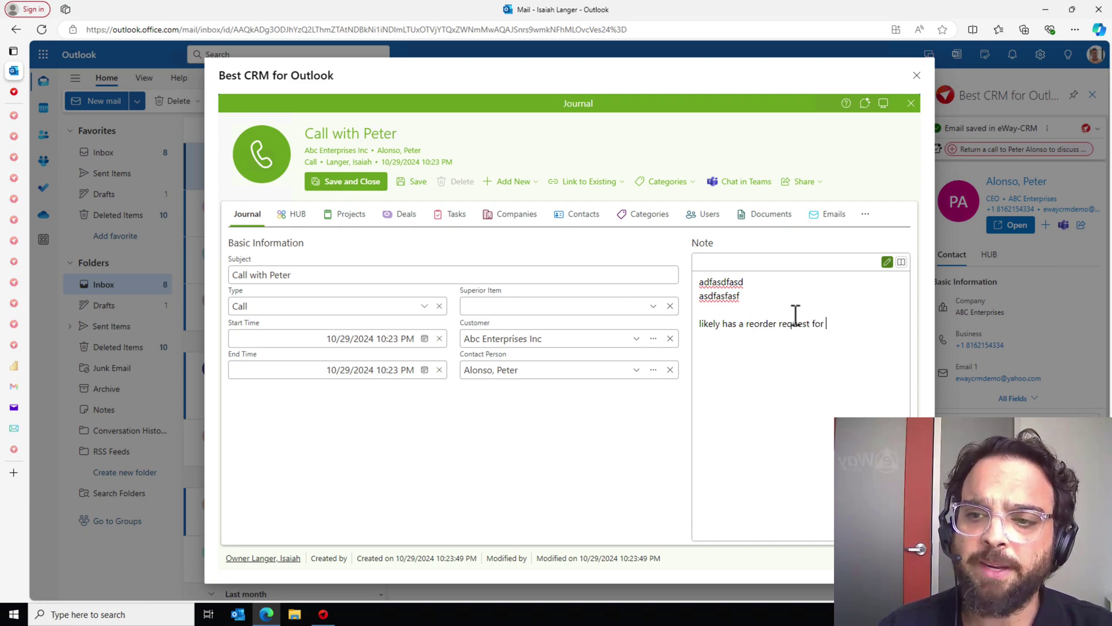
{"action": "type", "text": "next week"}
{"action": "key", "text": "Return"}
{"action": "type", "text": "ch"}
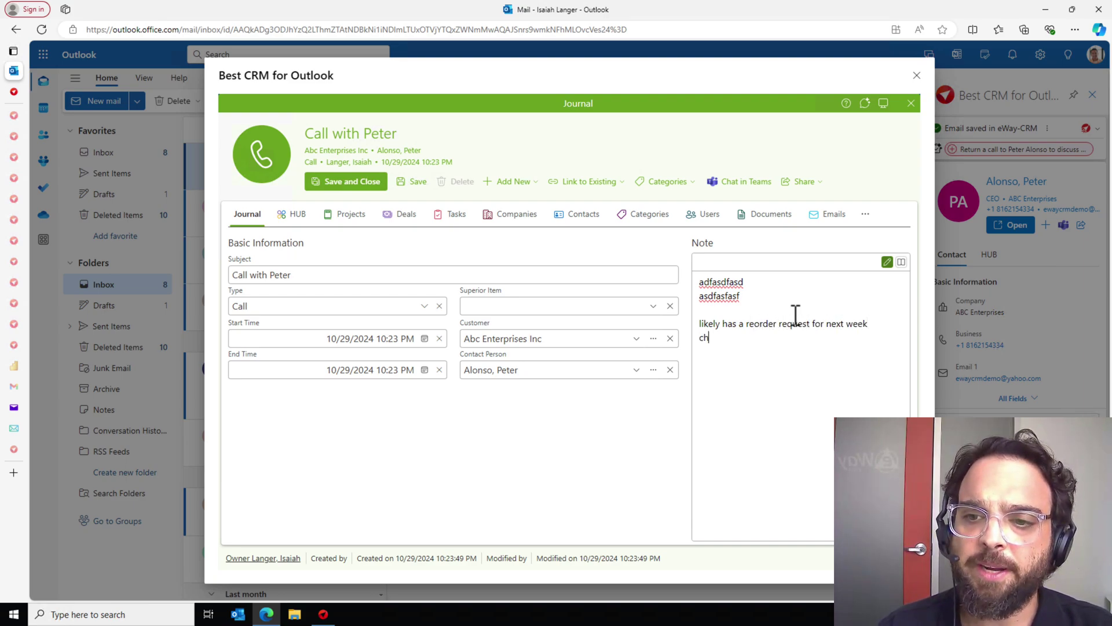
{"action": "type", "text": "eck in on Tuesday"}
{"action": "key", "text": "BackSpace"}
{"action": "key", "text": "BackSpace"}
{"action": "type", "text": "ay"}
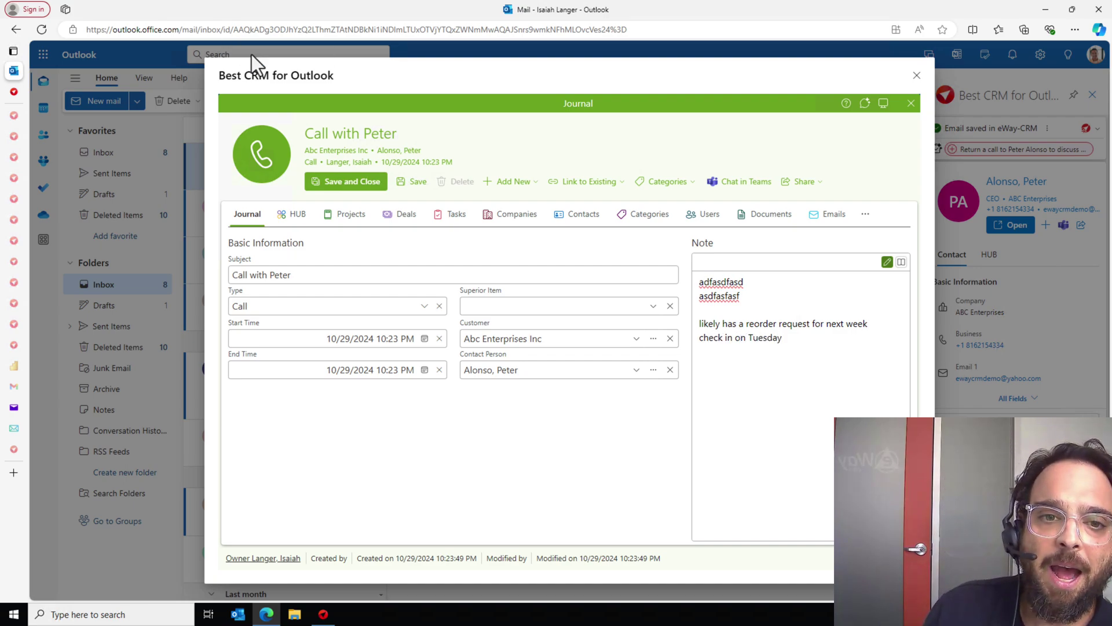
{"action": "left_click", "coordinate": [410, 184]}
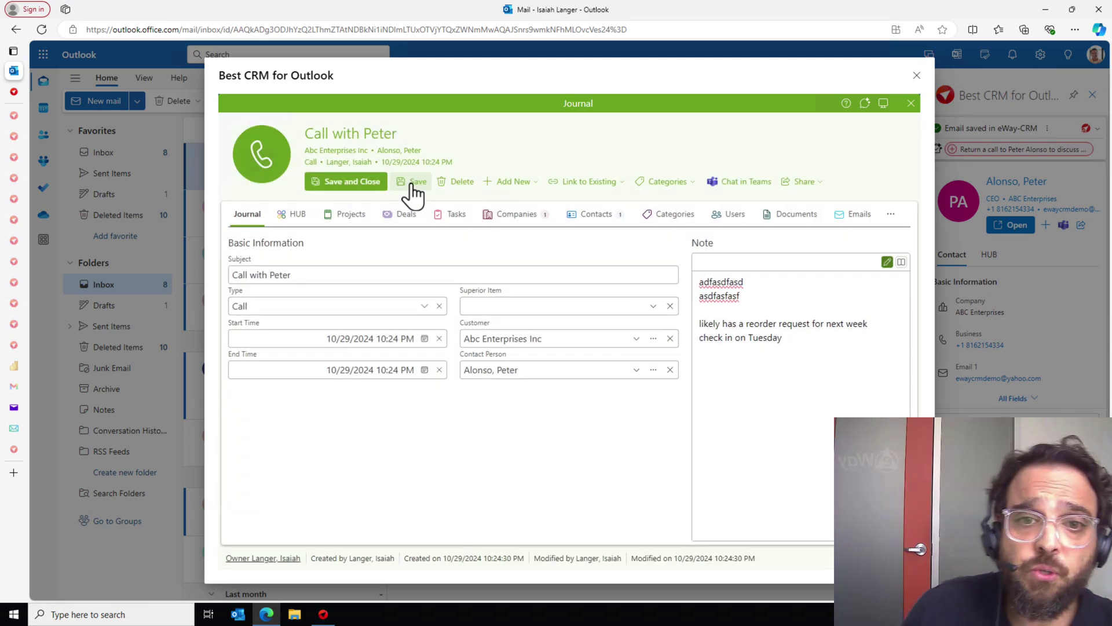
Create and save task 'reorder call' due 11/05/2024, assigned to a different colleague as Solver.
{"action": "left_click", "coordinate": [508, 183]}
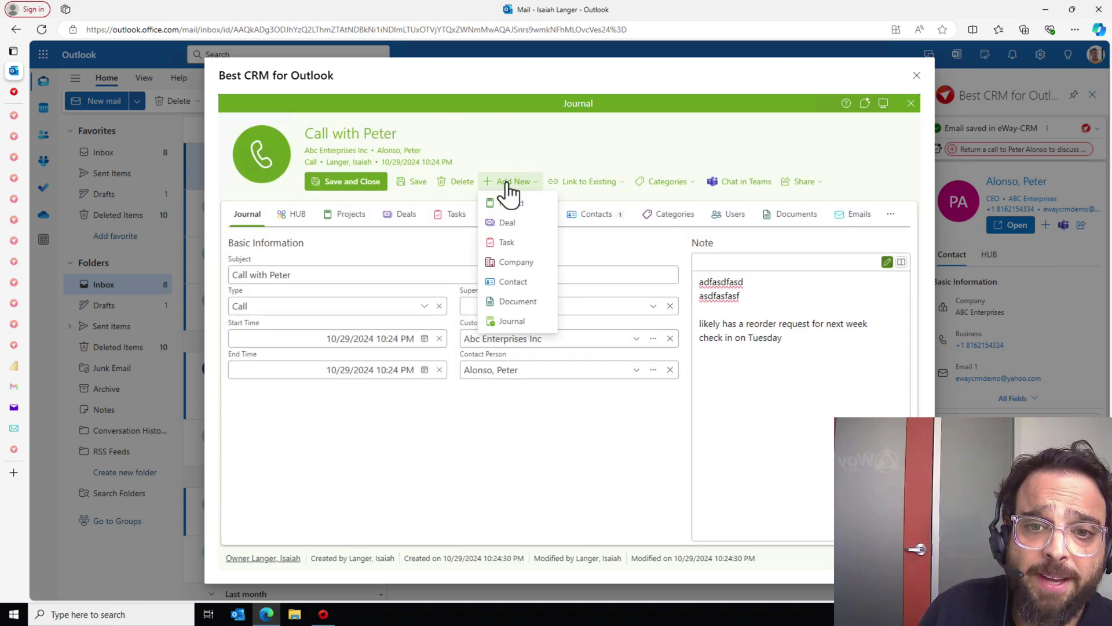
{"action": "left_click", "coordinate": [520, 242]}
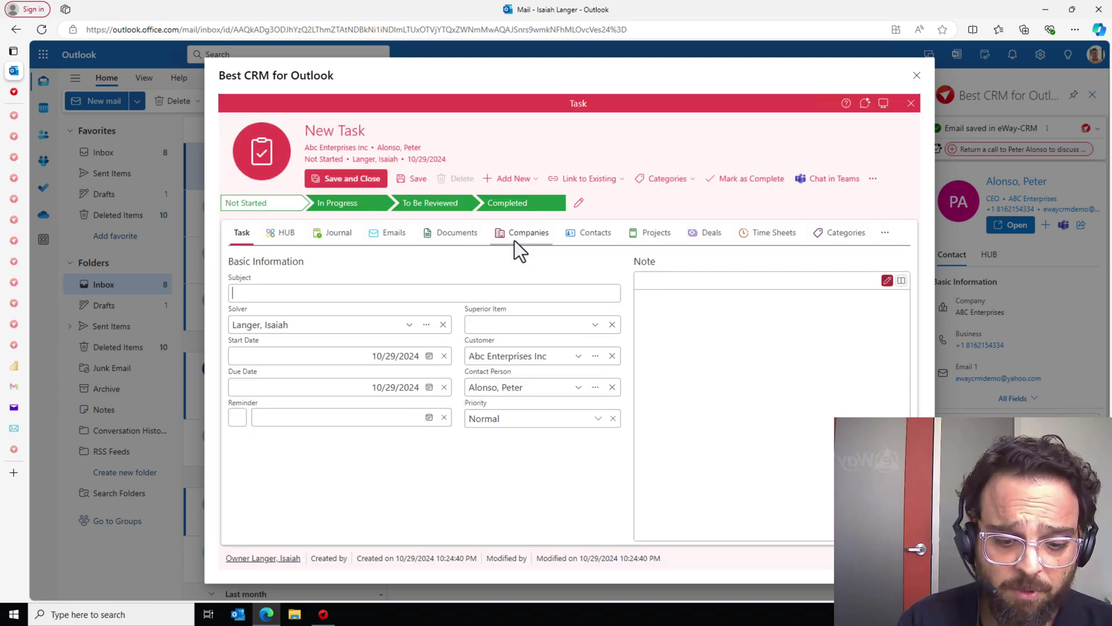
{"action": "type", "text": "re"}
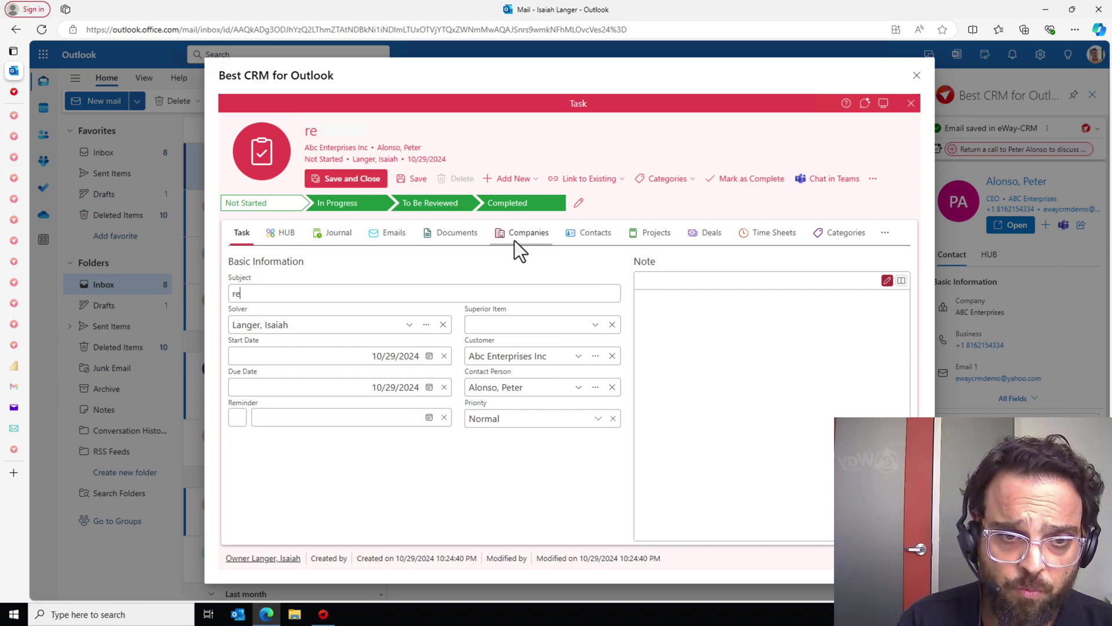
{"action": "type", "text": "order call"}
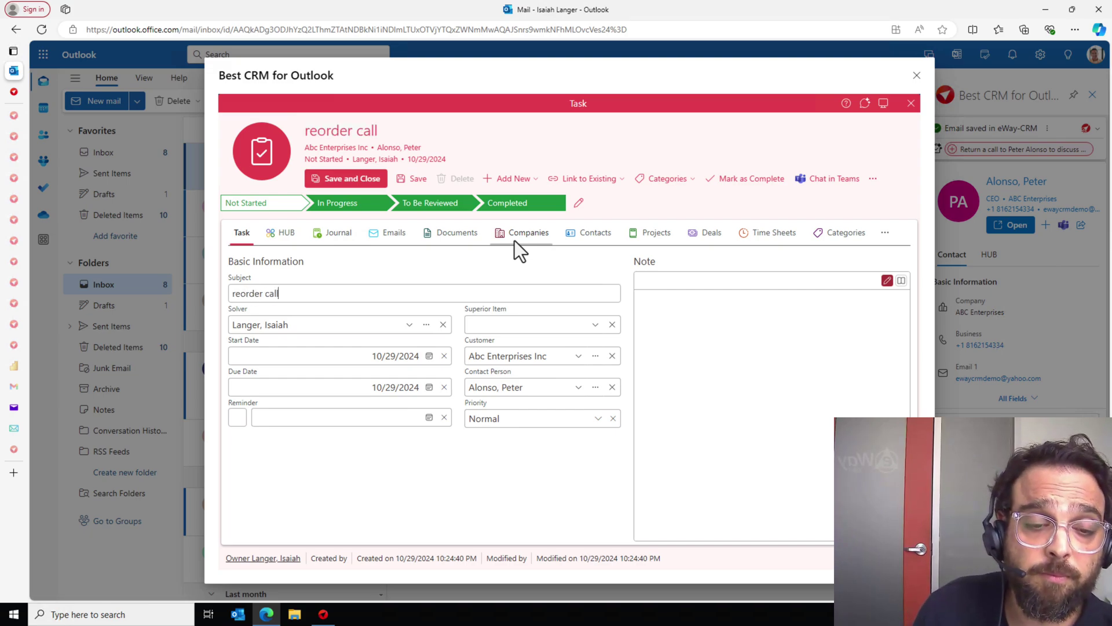
{"action": "left_click", "coordinate": [429, 386]}
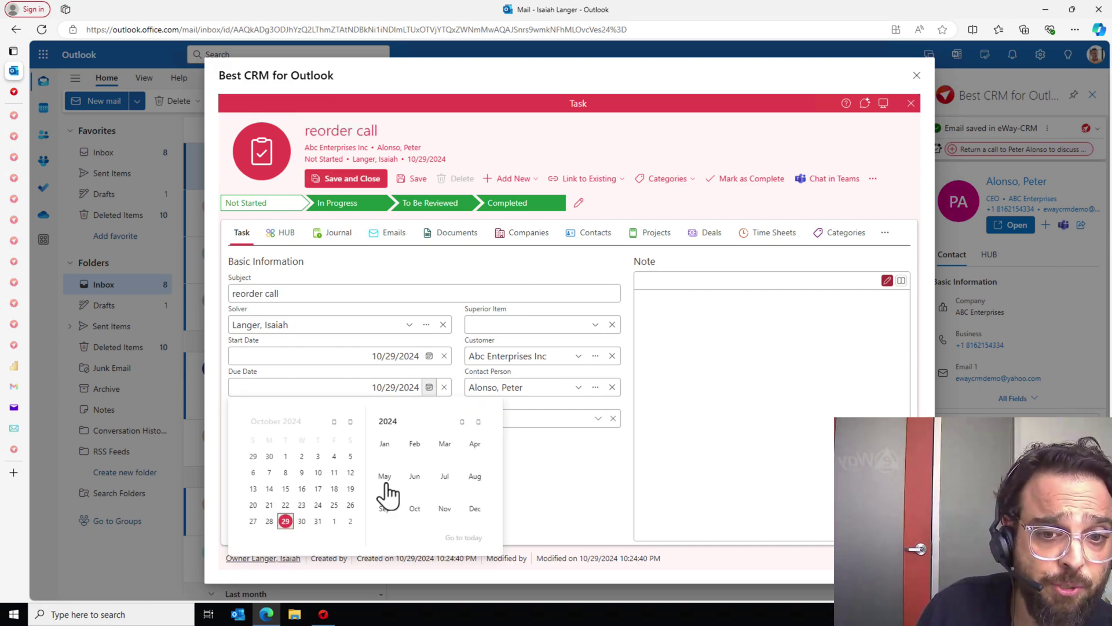
{"action": "left_click", "coordinate": [350, 422]}
{"action": "left_click", "coordinate": [290, 472]}
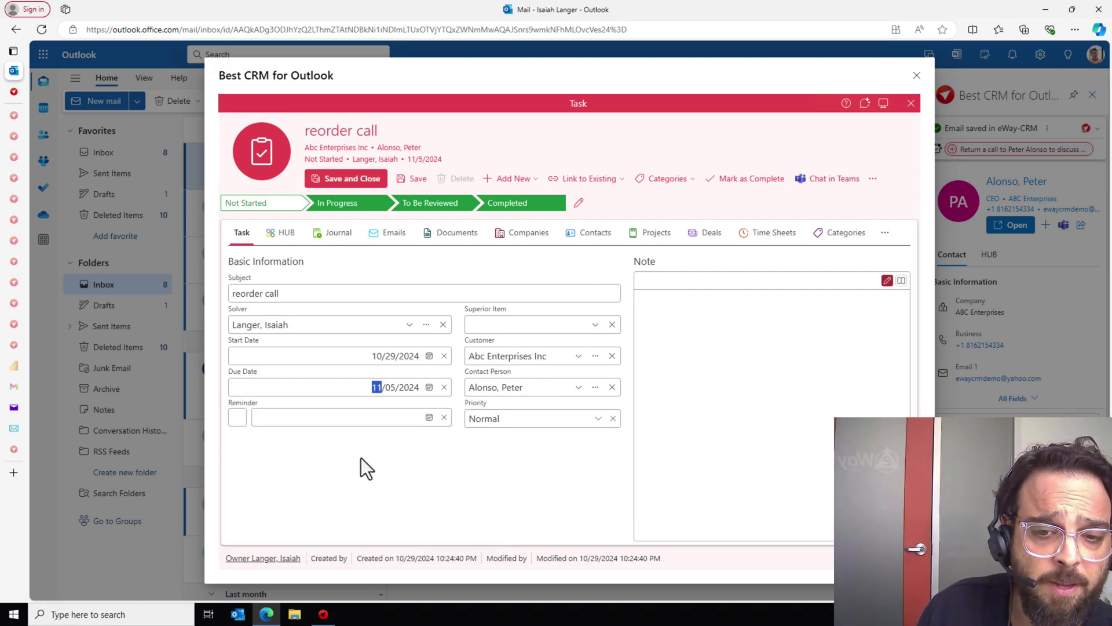
{"action": "left_click", "coordinate": [366, 329]}
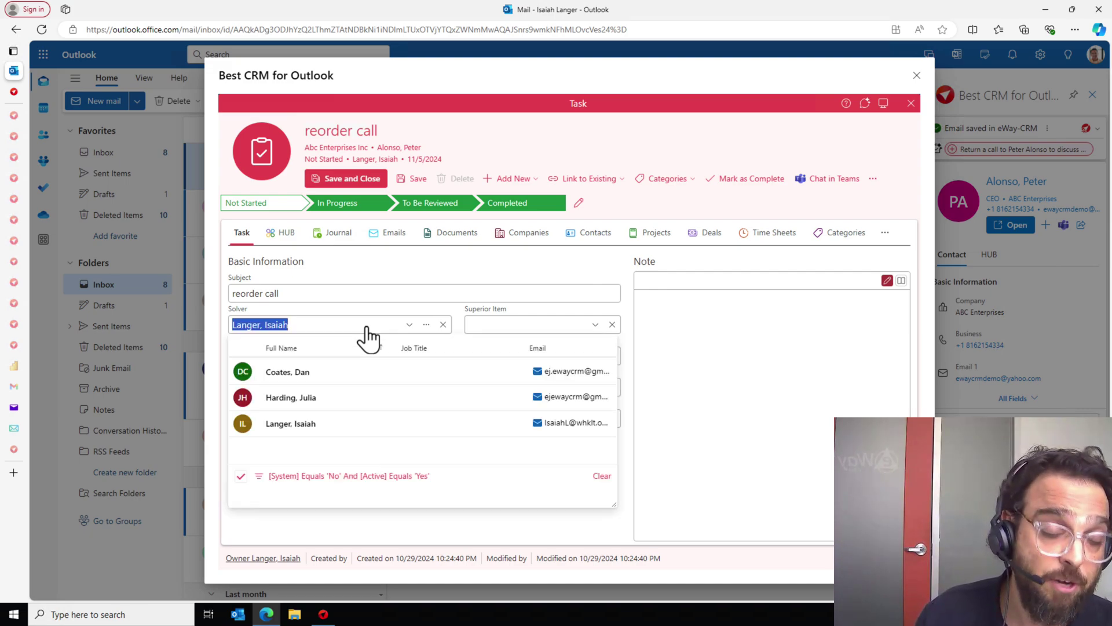
{"action": "left_click", "coordinate": [366, 377]}
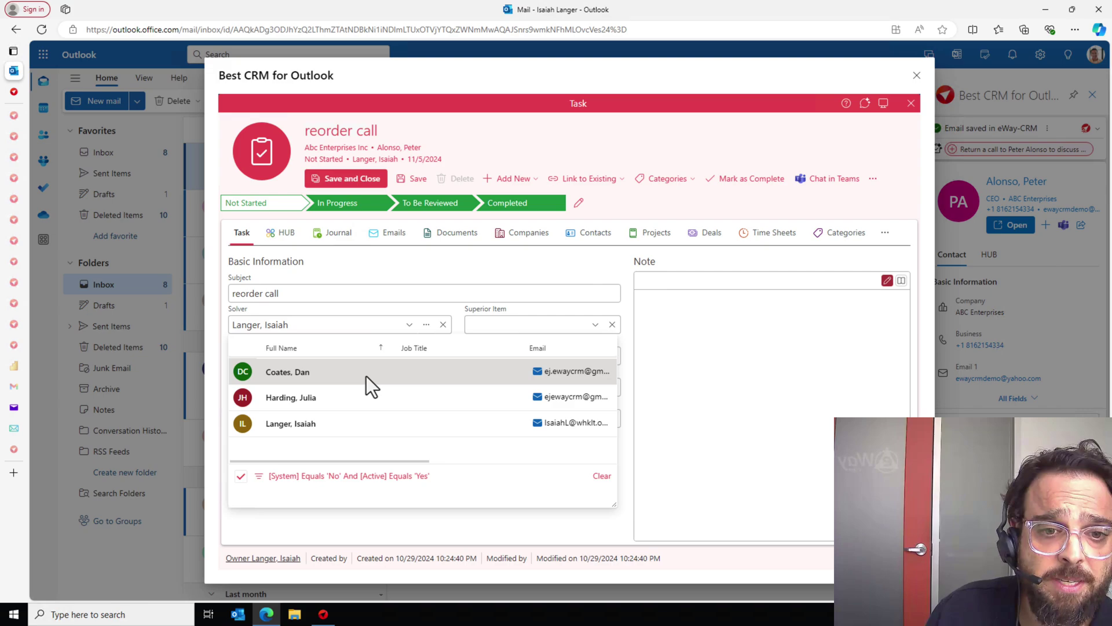
{"action": "left_click", "coordinate": [413, 180]}
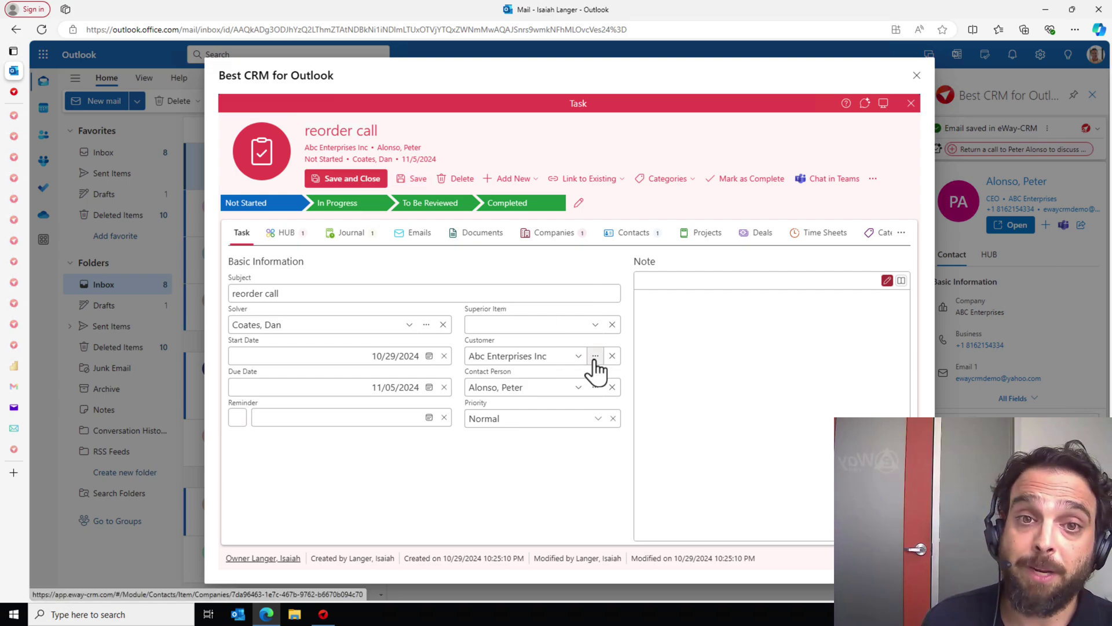
Open the 'Call with Peter' journal entry from the reorder call task's Journal list.
{"action": "left_click", "coordinate": [347, 233]}
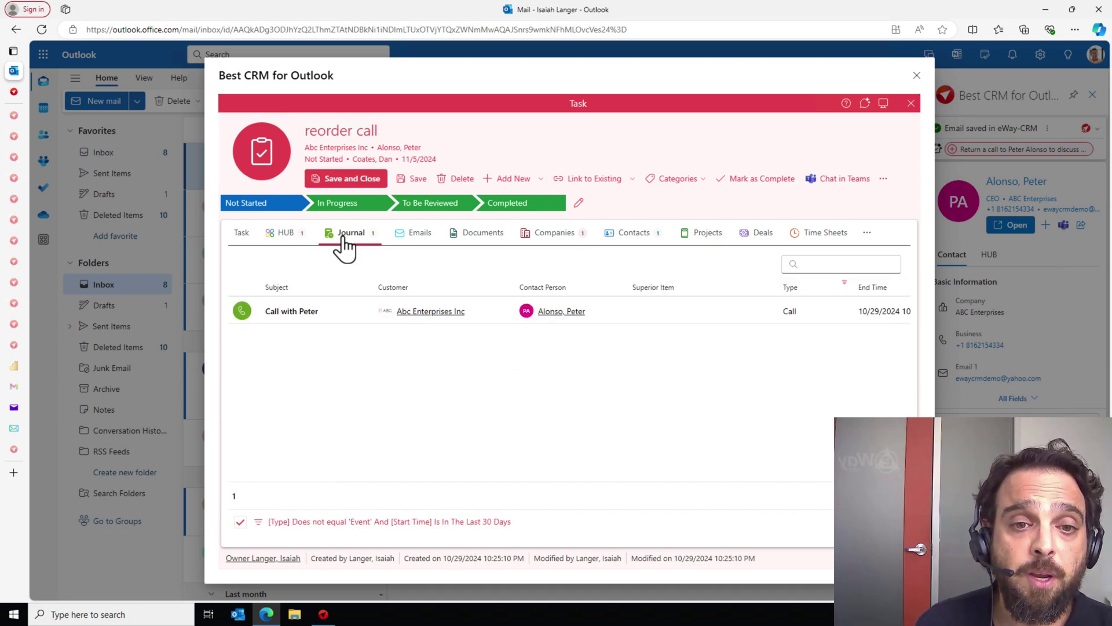
{"action": "double_click", "coordinate": [321, 311]}
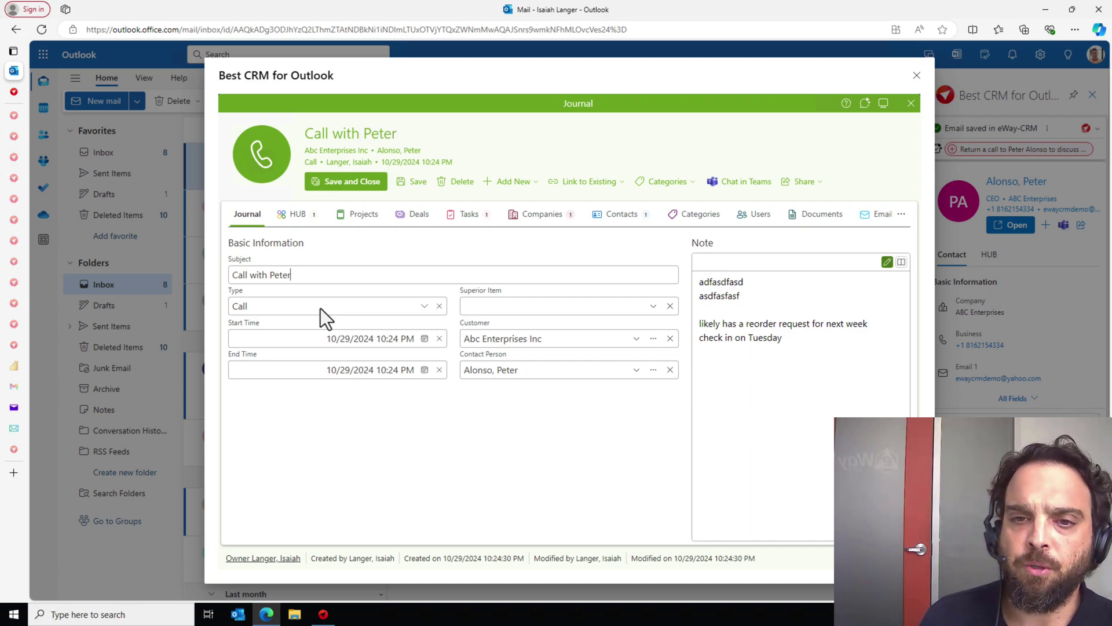
{"action": "left_click", "coordinate": [911, 104]}
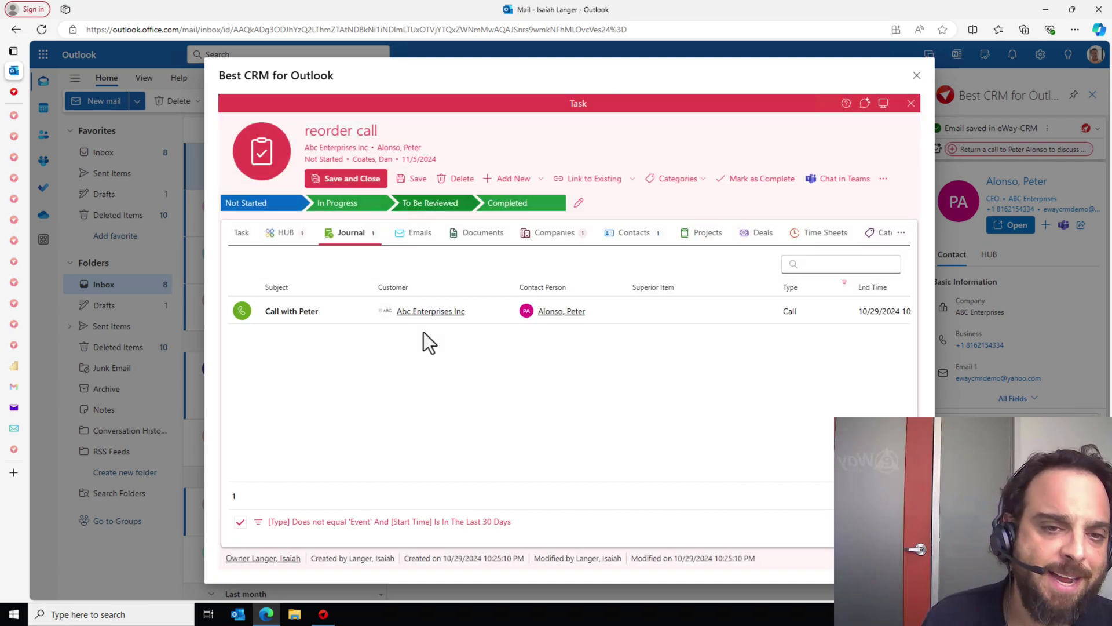
{"action": "left_click", "coordinate": [241, 234]}
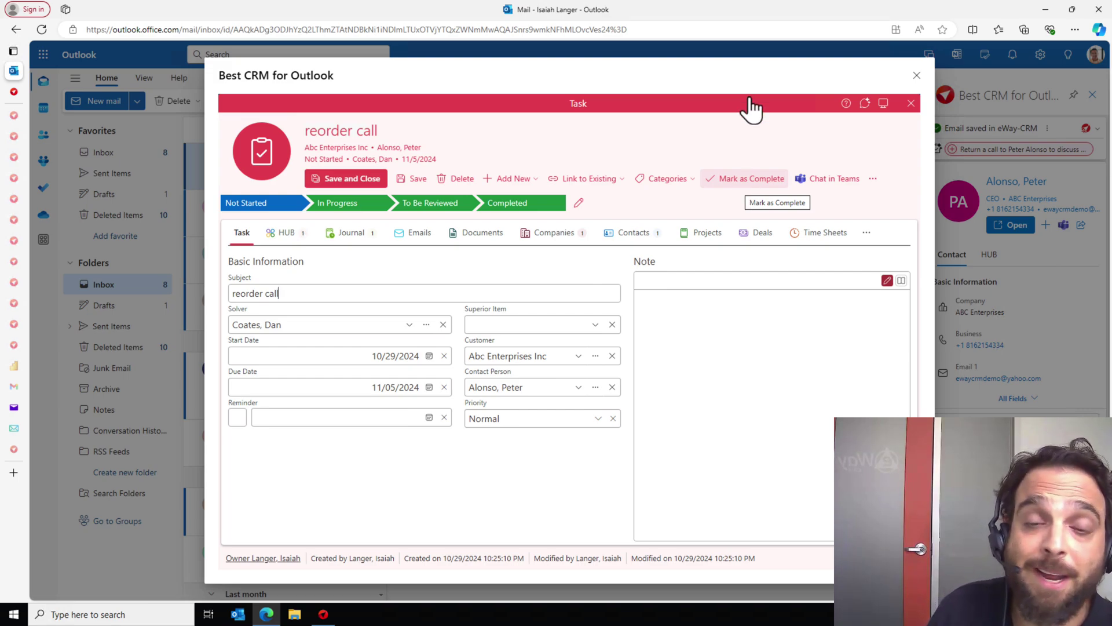
{"action": "left_click", "coordinate": [910, 104]}
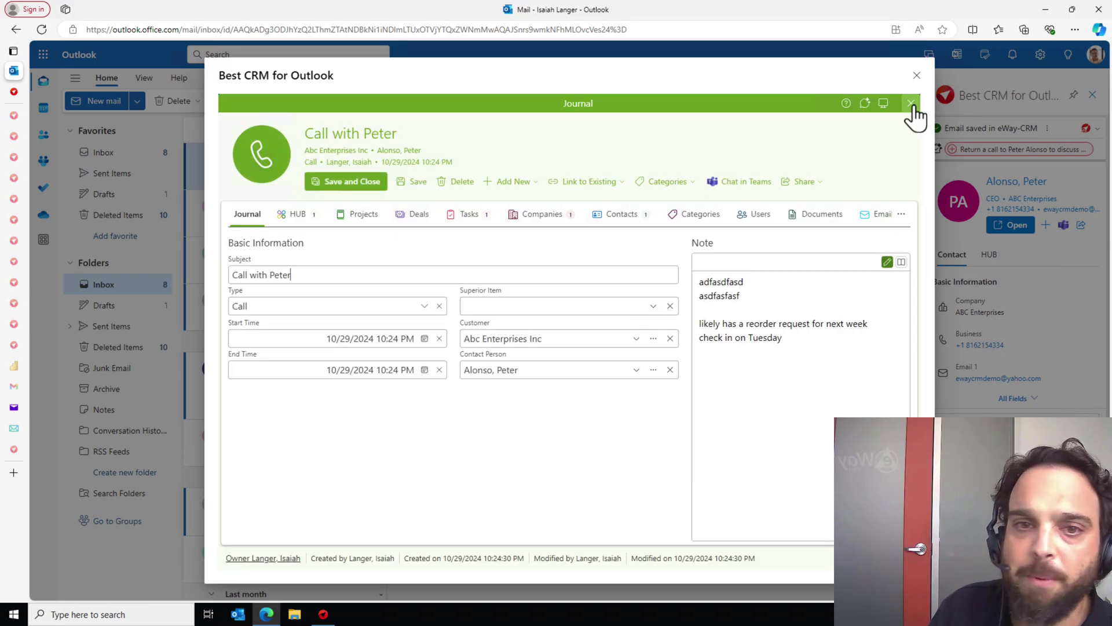
Close the Journal window to return to the contact's HUB with the new reorder call and call entry.
{"action": "left_click", "coordinate": [911, 104]}
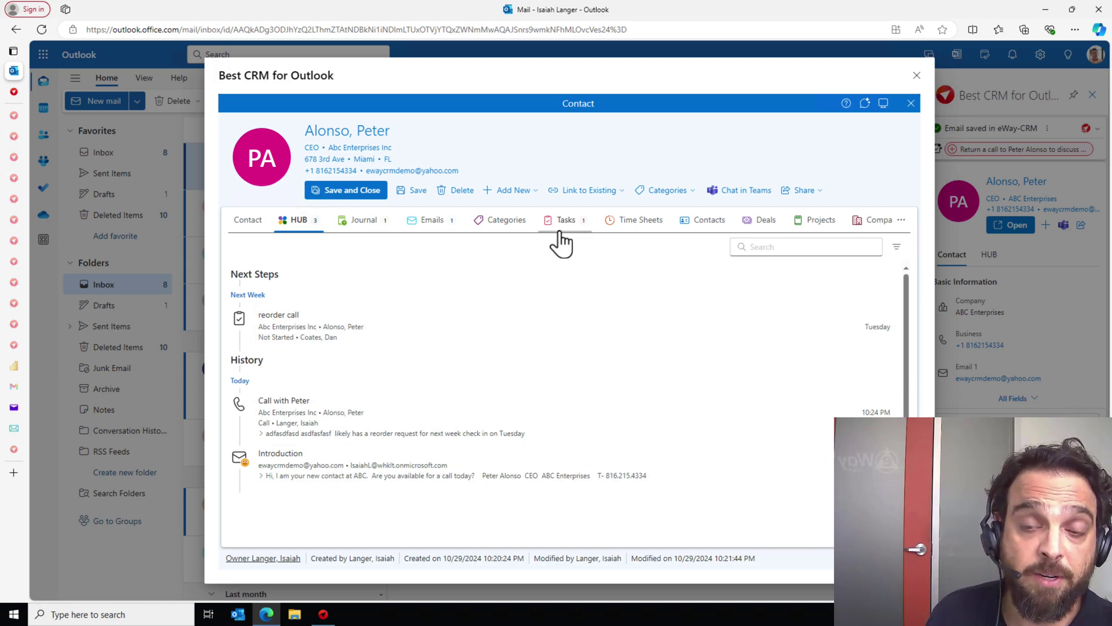
Show the contact's basic details and open the linked company, Abc Enterprises Inc.
{"action": "left_click", "coordinate": [244, 238]}
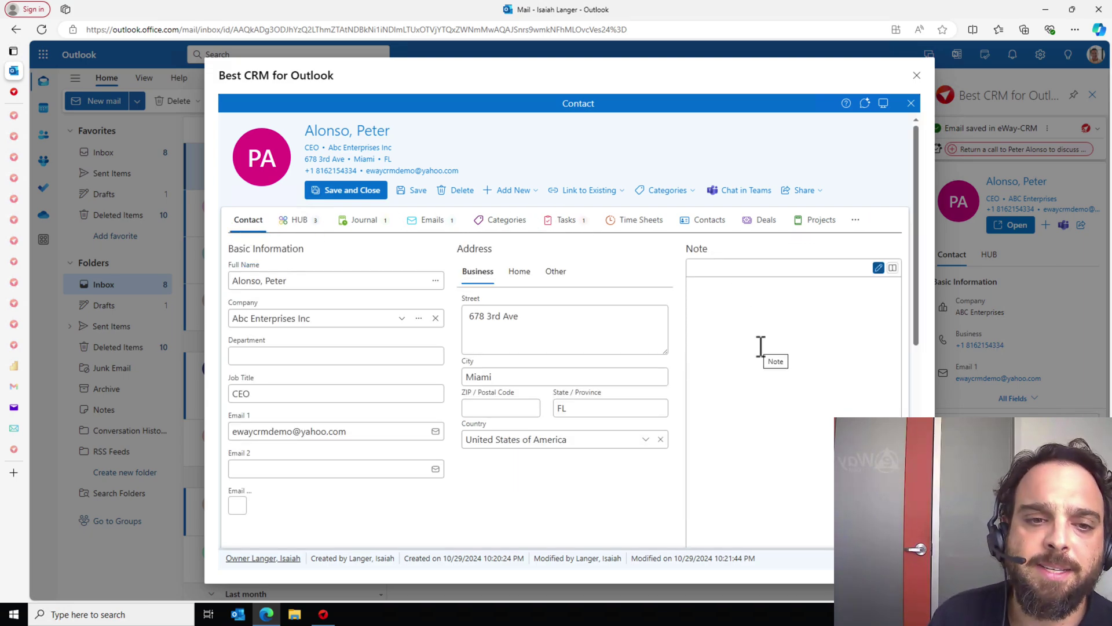
{"action": "left_click", "coordinate": [423, 317]}
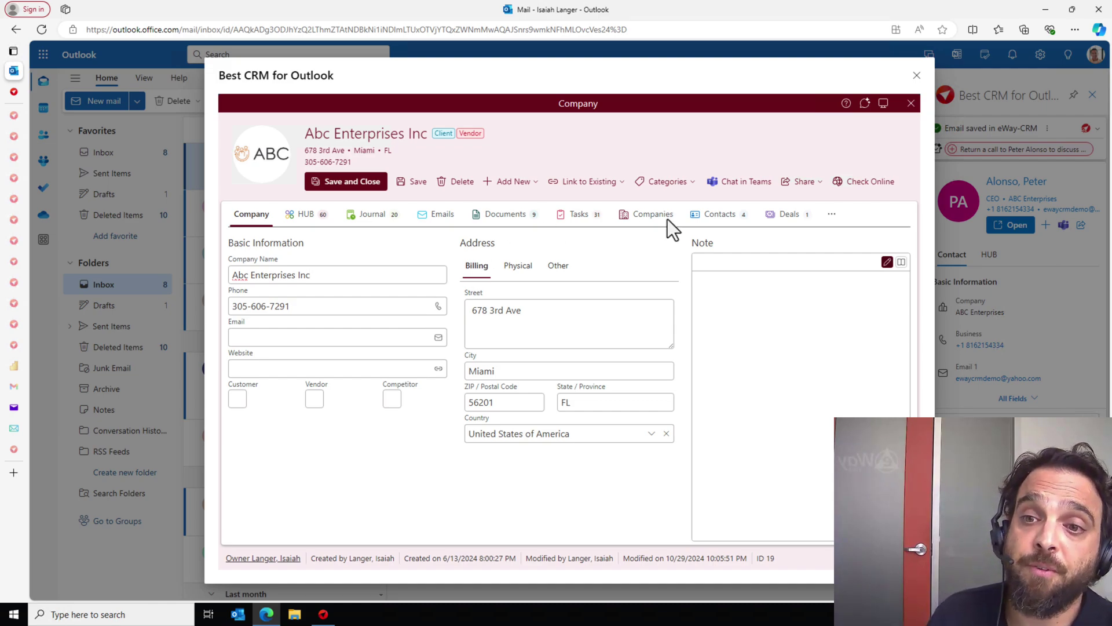
Open Abc Enterprises Inc's journal listing three calls and three sent-email entries.
{"action": "left_click", "coordinate": [701, 221]}
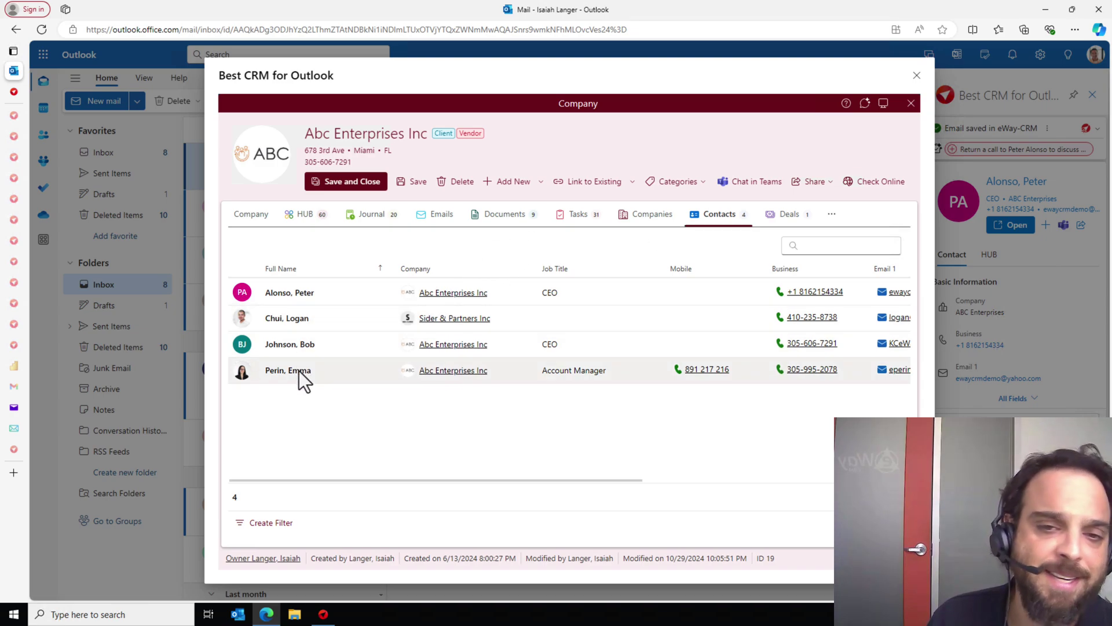
{"action": "left_click", "coordinate": [382, 216]}
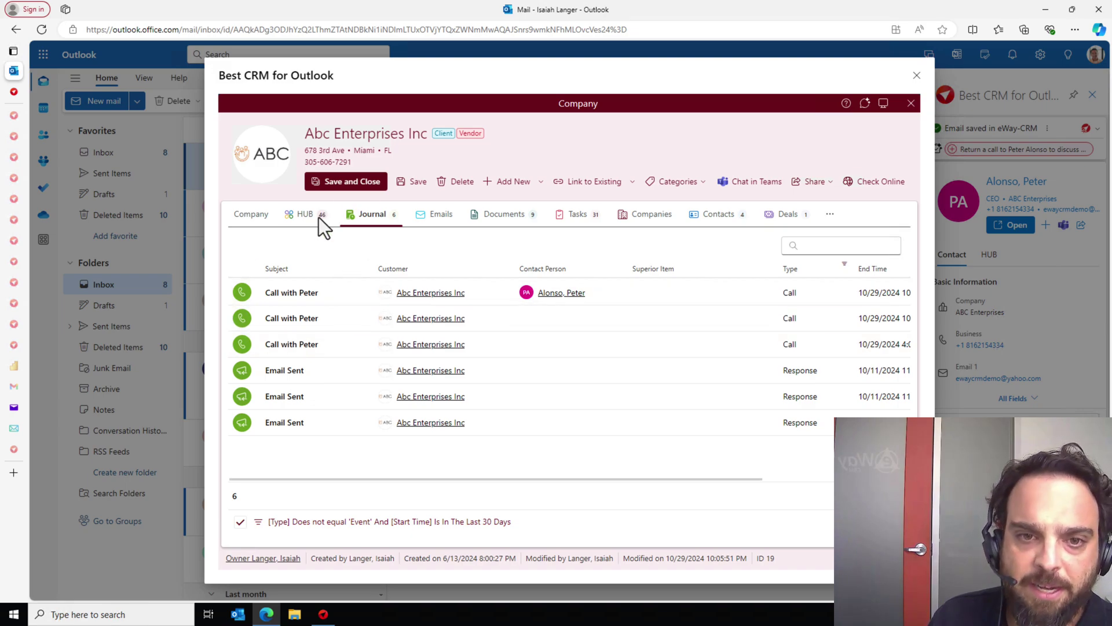
Close the company record and give the CEO contact the Client and Marketing List categories.
{"action": "left_click", "coordinate": [262, 219]}
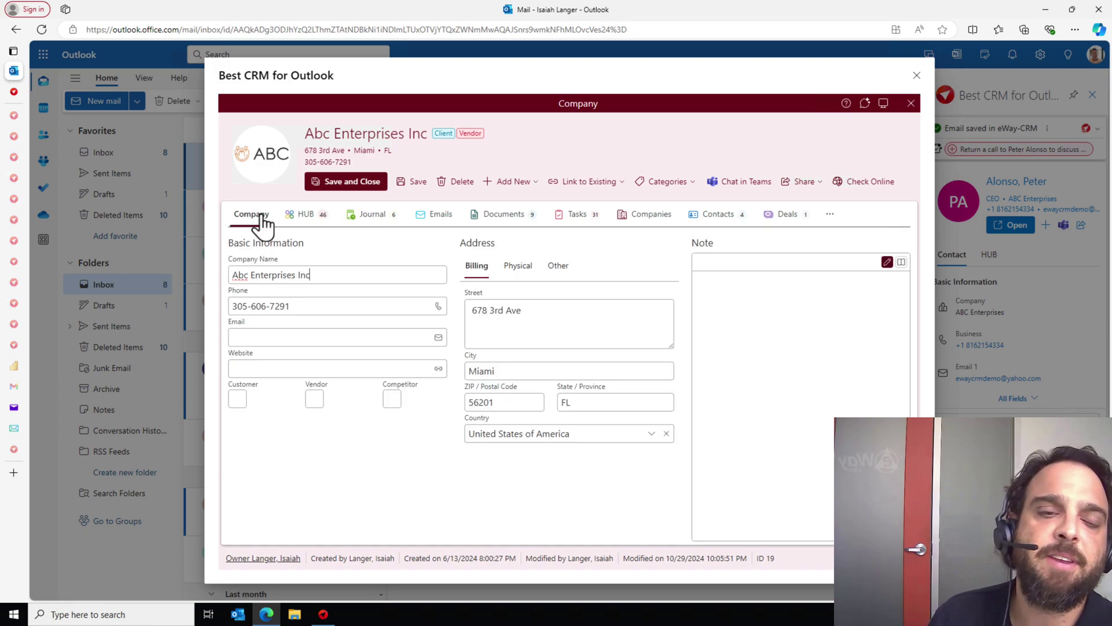
{"action": "left_click", "coordinate": [910, 103]}
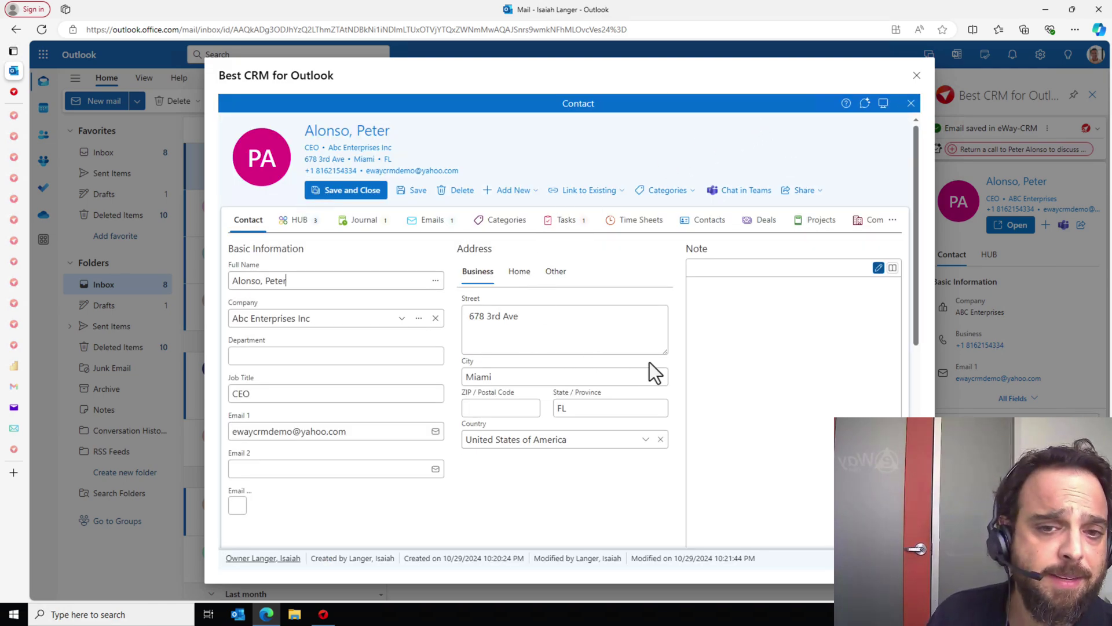
{"action": "left_click", "coordinate": [666, 196]}
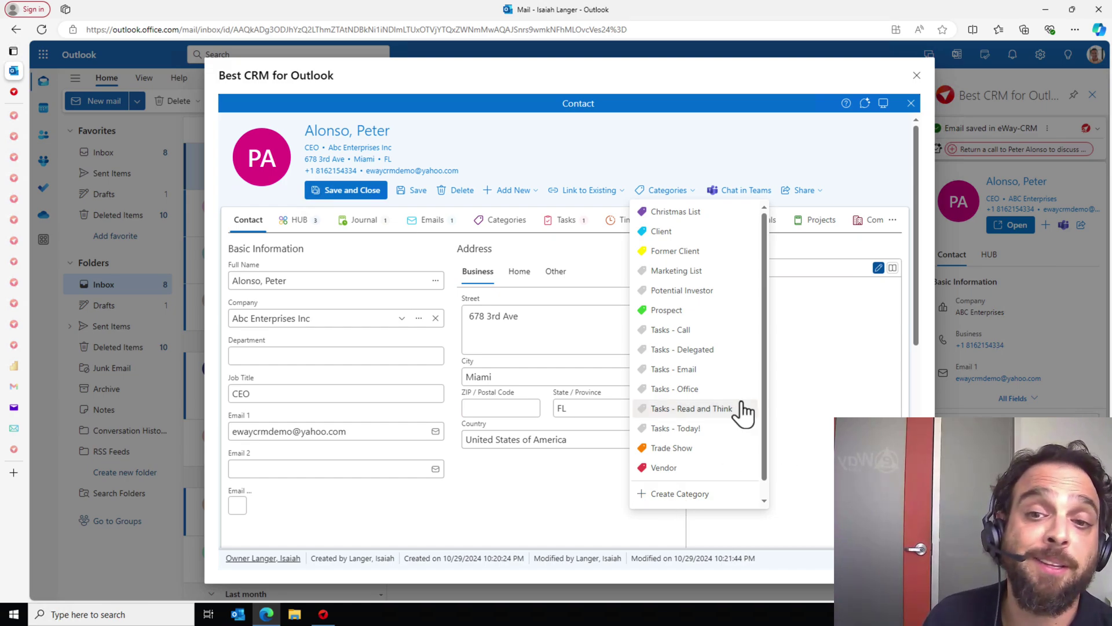
{"action": "left_click", "coordinate": [711, 238]}
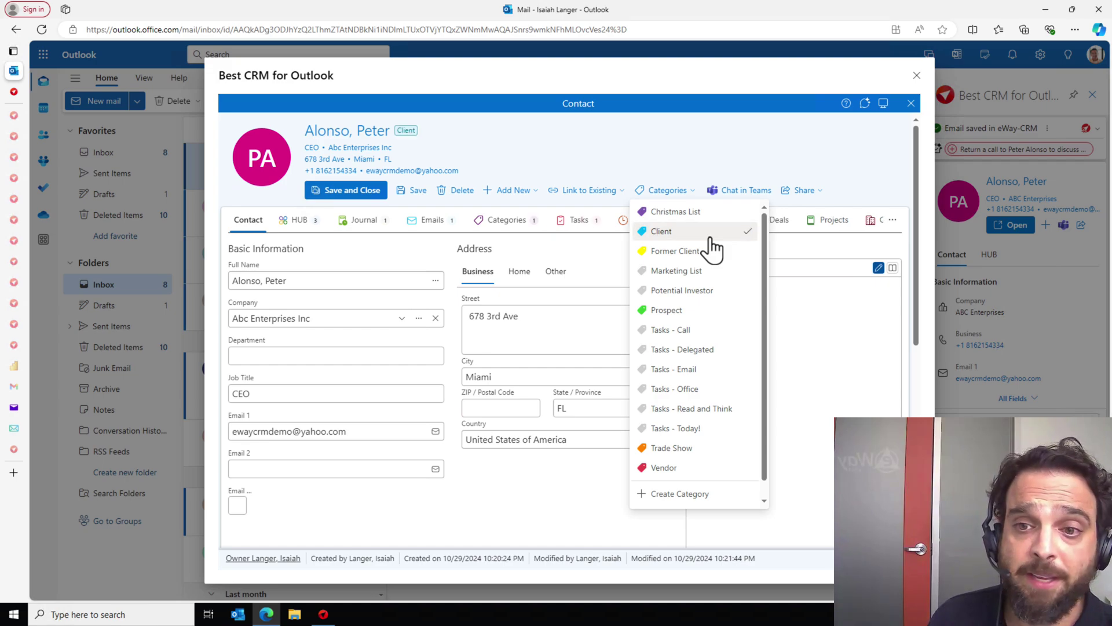
{"action": "left_click", "coordinate": [694, 274]}
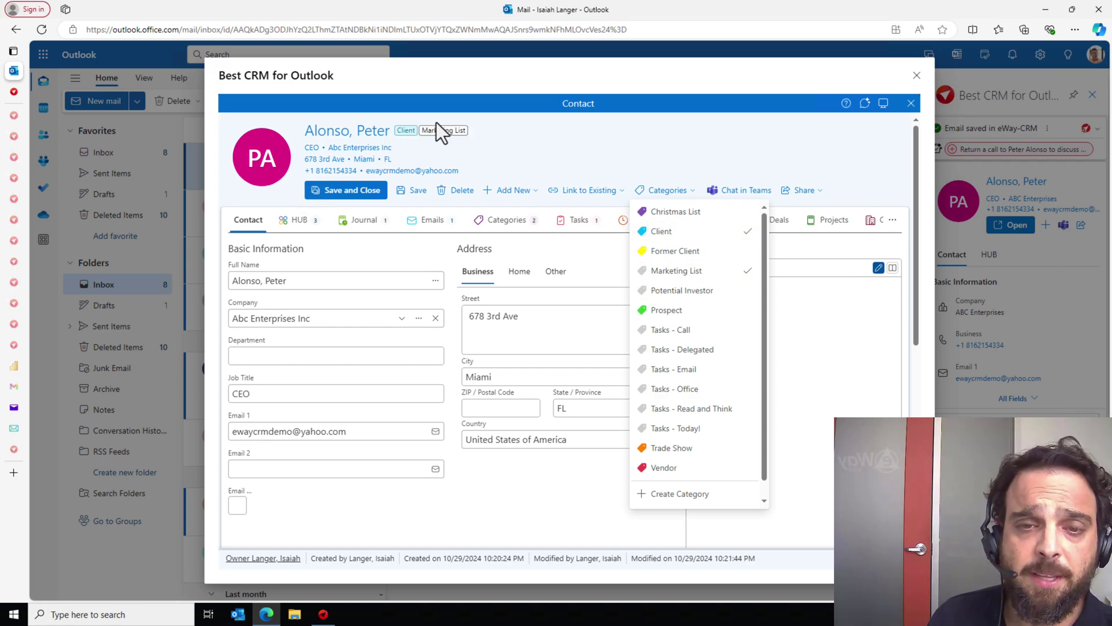
{"action": "left_click", "coordinate": [521, 129]}
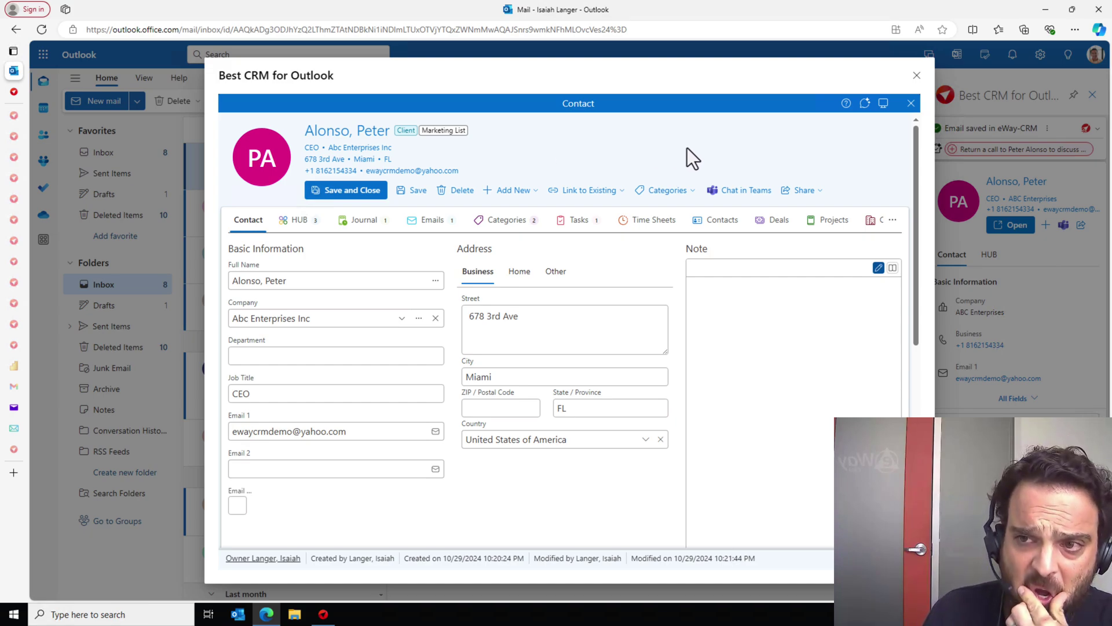
Close the CRM windows and send a reply to the Introduction email thanking the contact for their time.
{"action": "left_click", "coordinate": [911, 104]}
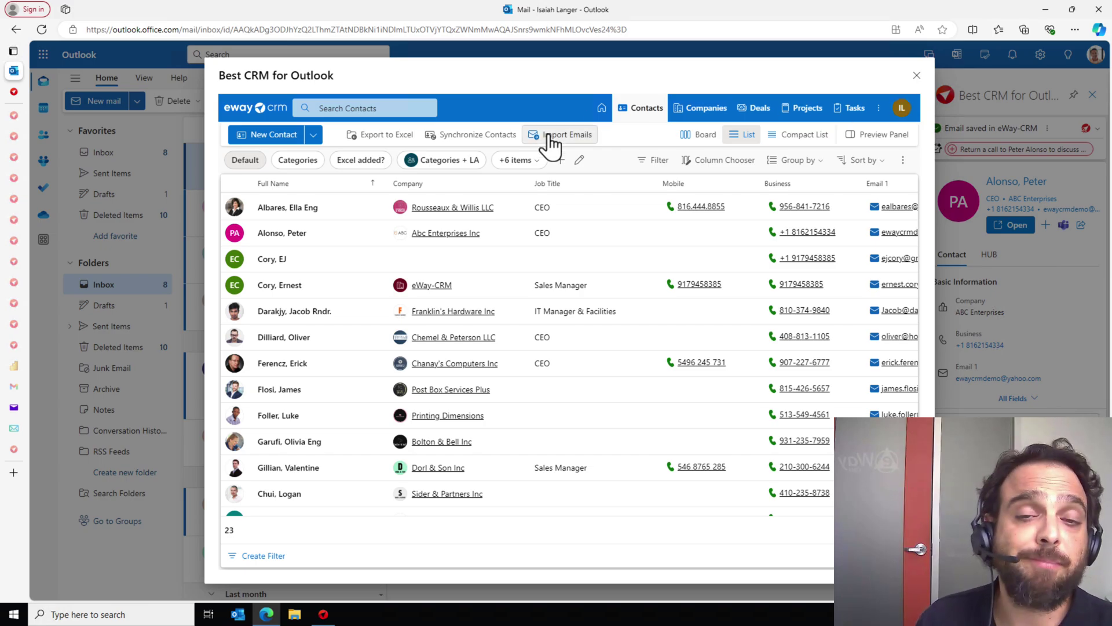
{"action": "left_click", "coordinate": [916, 77]}
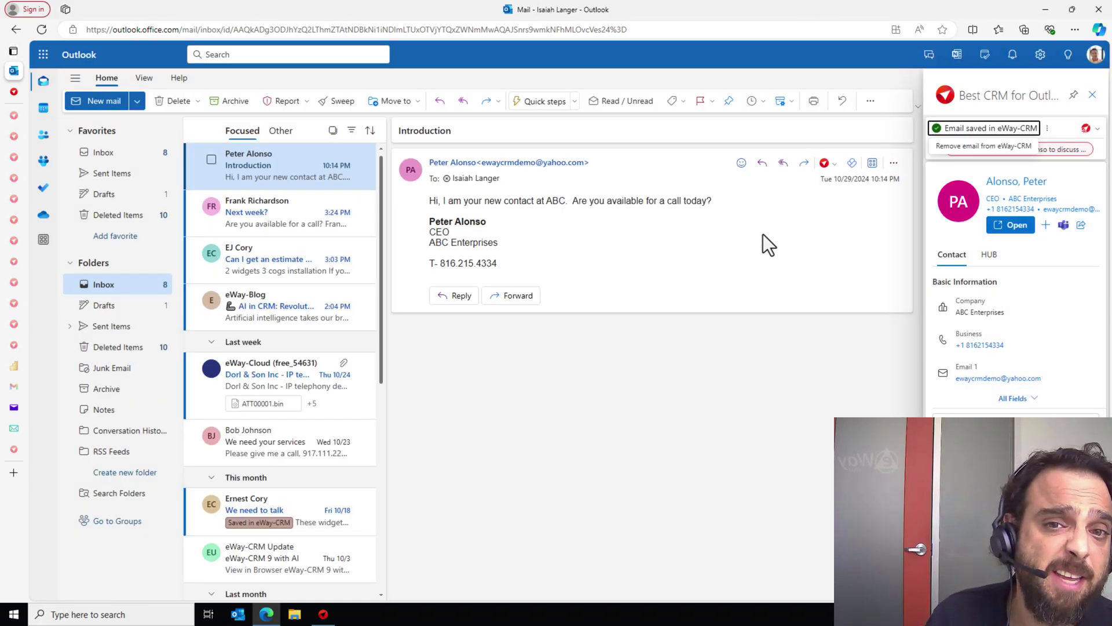
{"action": "left_click", "coordinate": [761, 165]}
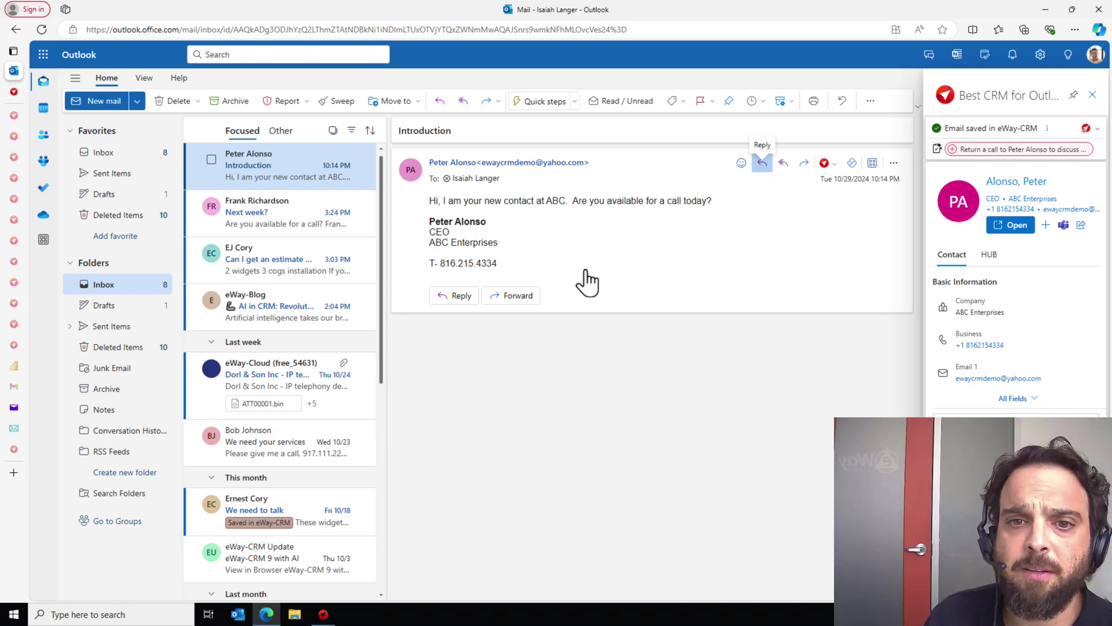
{"action": "type", "text": "Peter, thanks for the time!"}
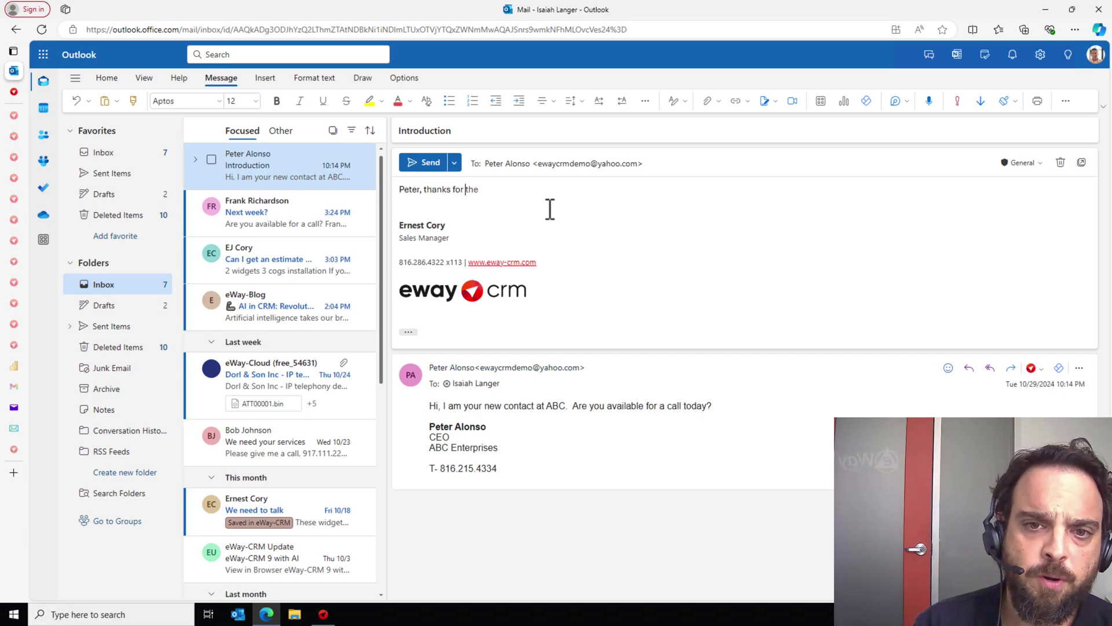
{"action": "left_click", "coordinate": [411, 169]}
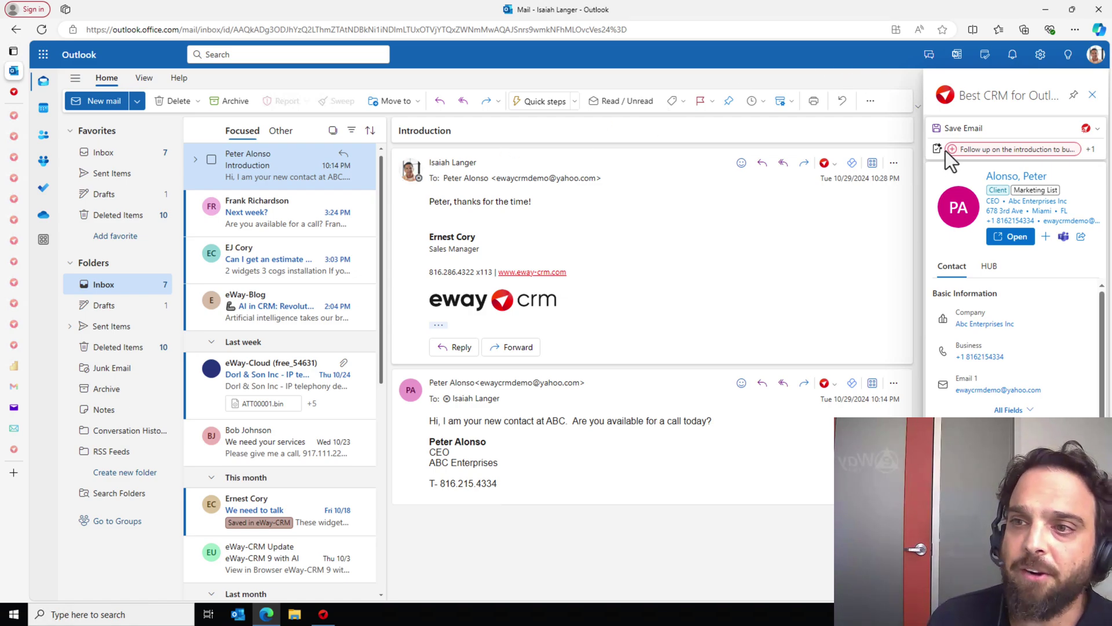
Save the sent reply to eWay-CRM with the Former Client category, linked to Abc Enterprises Inc.
{"action": "left_click", "coordinate": [951, 129]}
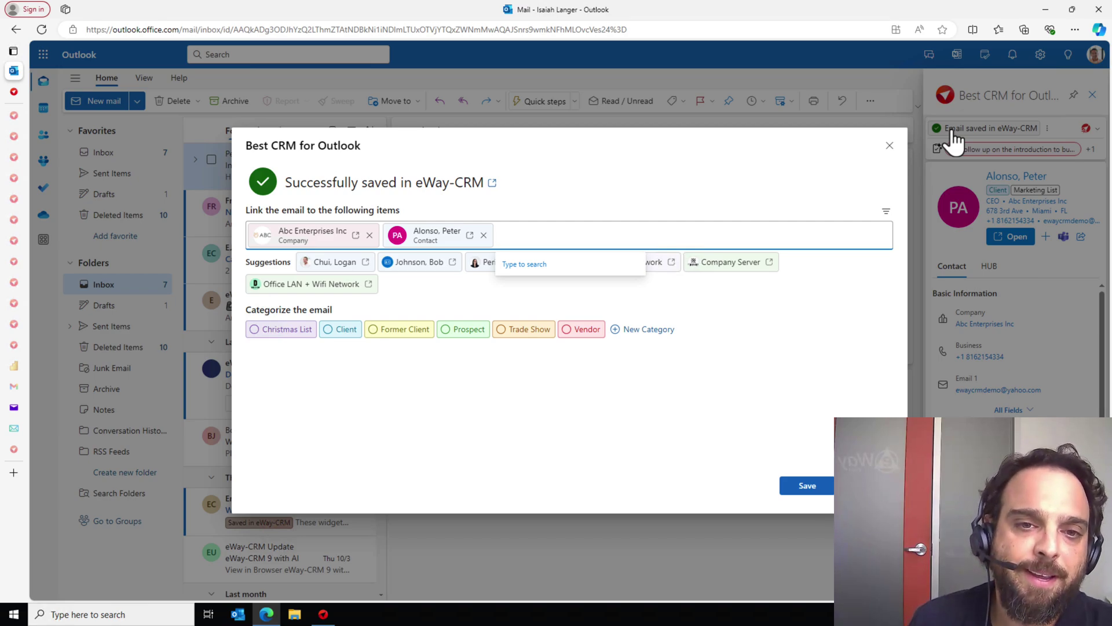
{"action": "left_click", "coordinate": [399, 329]}
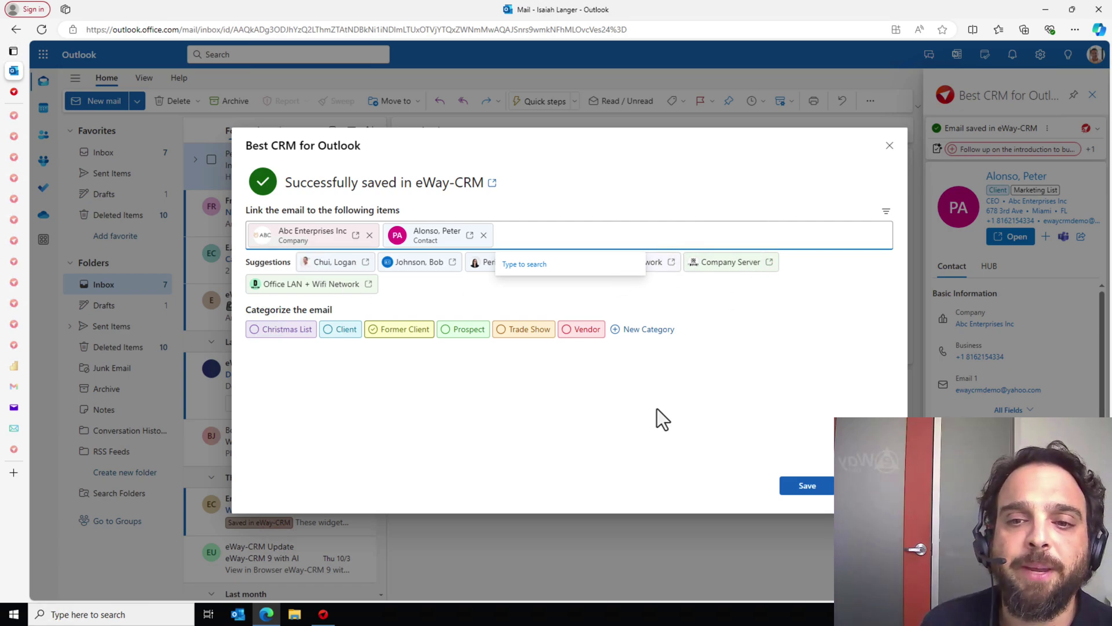
{"action": "left_click", "coordinate": [805, 489]}
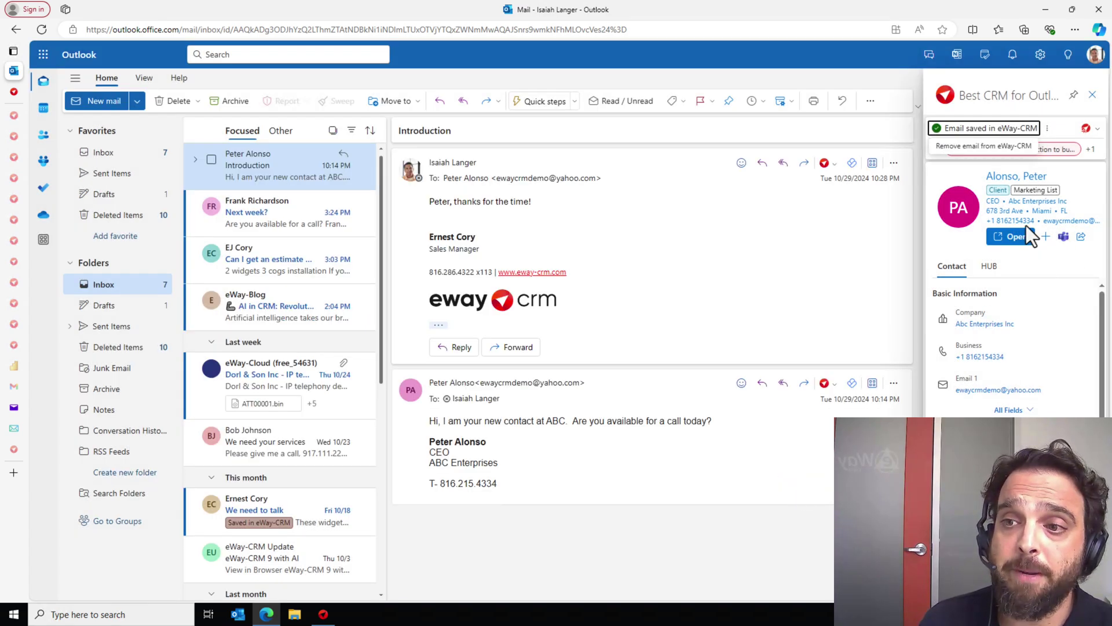
{"action": "left_click", "coordinate": [1012, 237]}
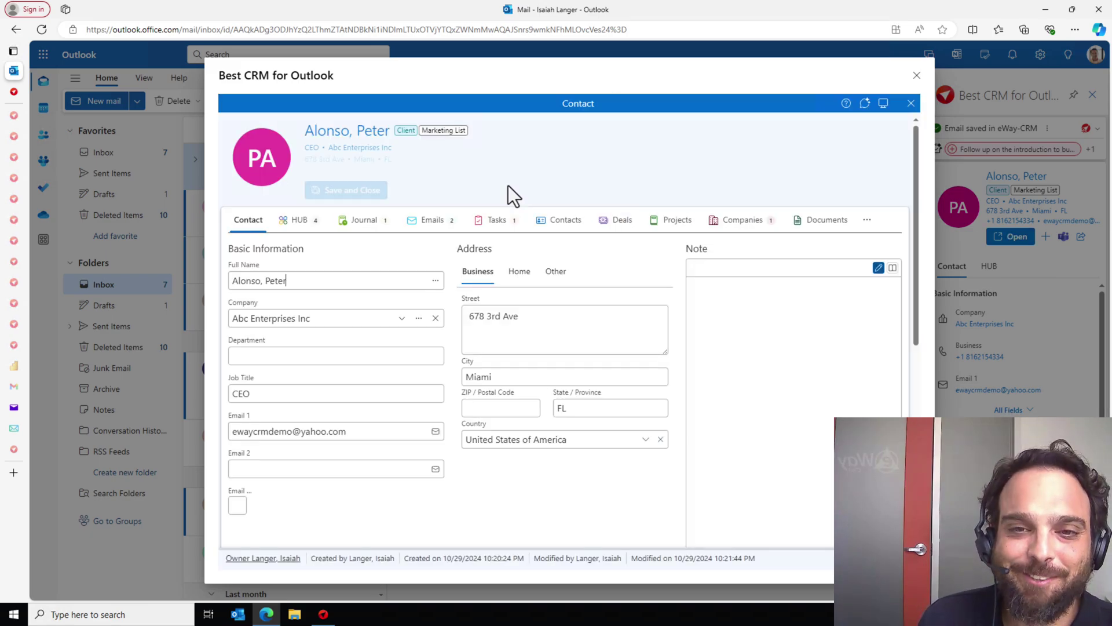
{"action": "left_click", "coordinate": [432, 220]}
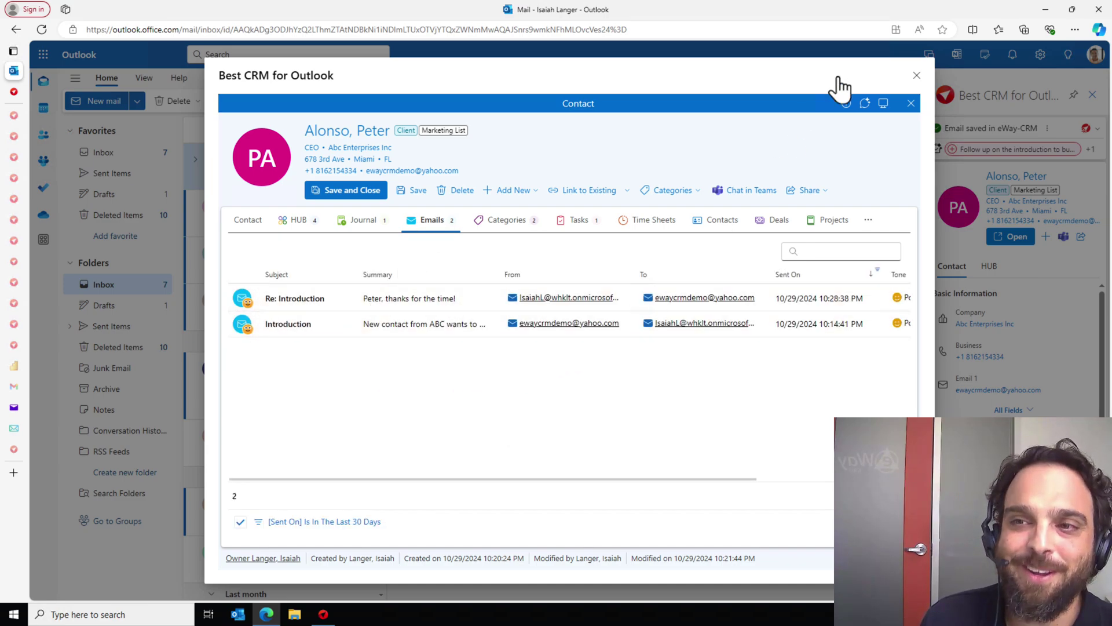
{"action": "left_click", "coordinate": [916, 76]}
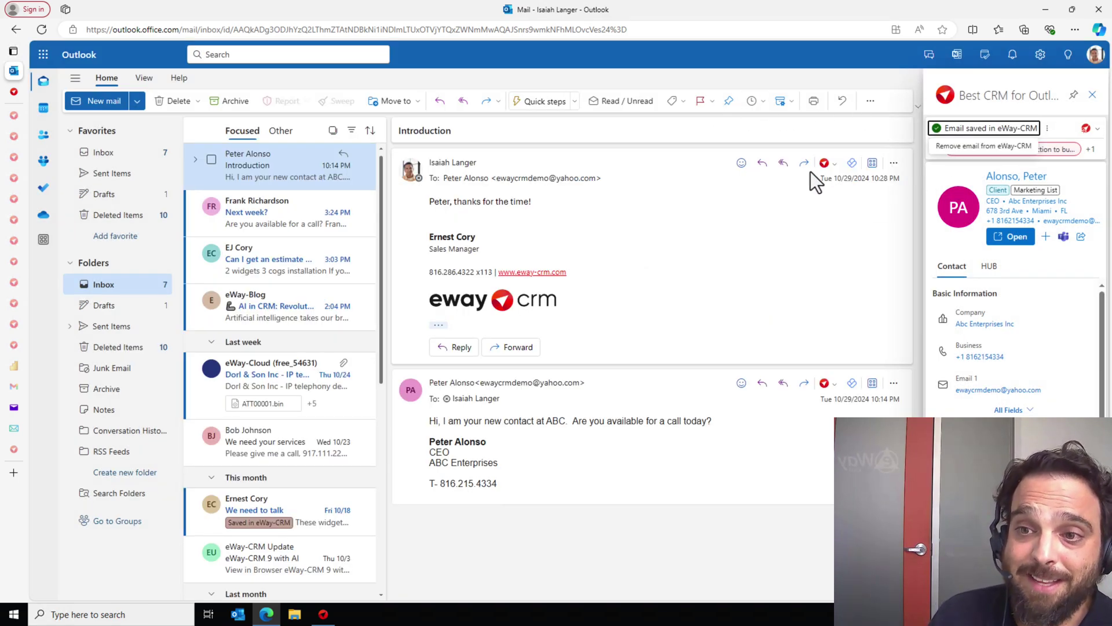
Open the eWay-CRM Contacts list from the message toolbar, showing all 23 contacts.
{"action": "left_click", "coordinate": [825, 163]}
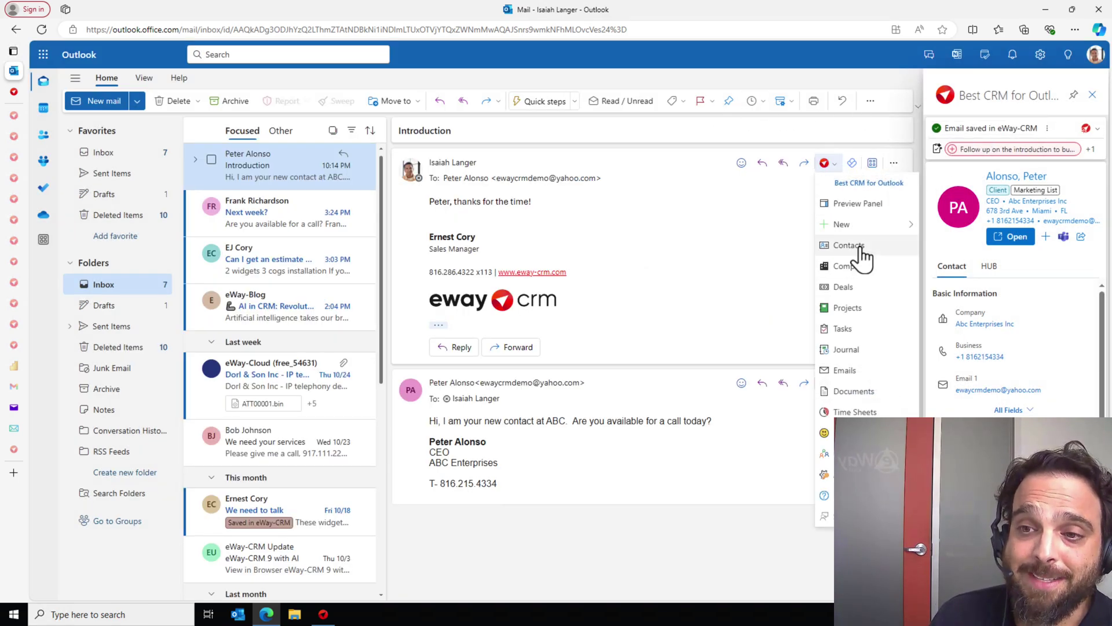
{"action": "left_click", "coordinate": [852, 245]}
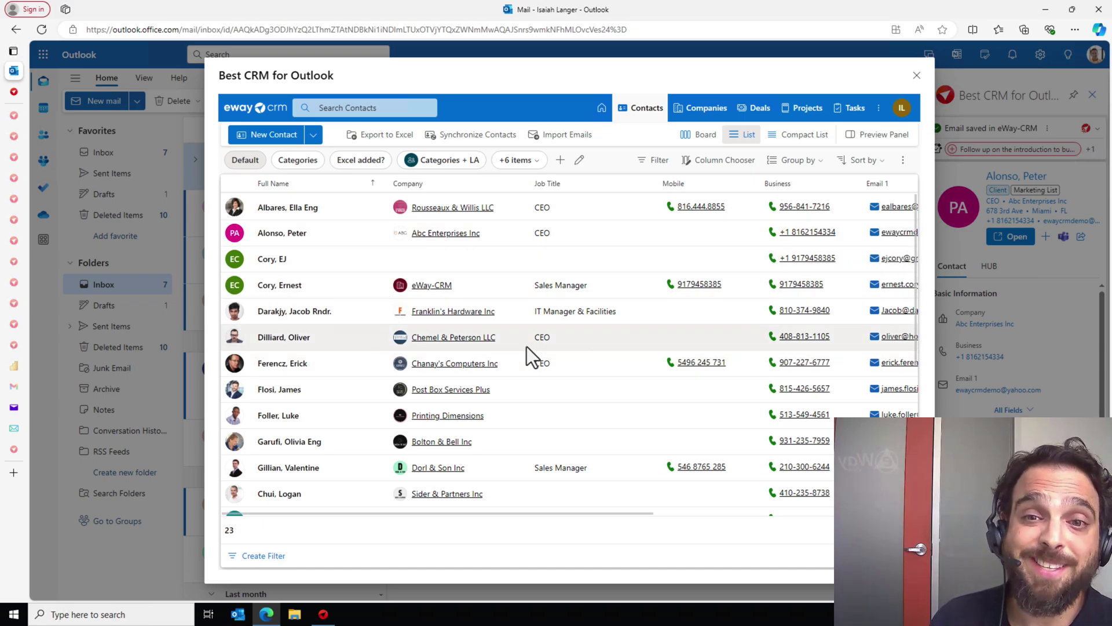
Filter the Job Title column to CEO, then switch that filter off to show all contacts.
{"action": "left_click", "coordinate": [648, 180]}
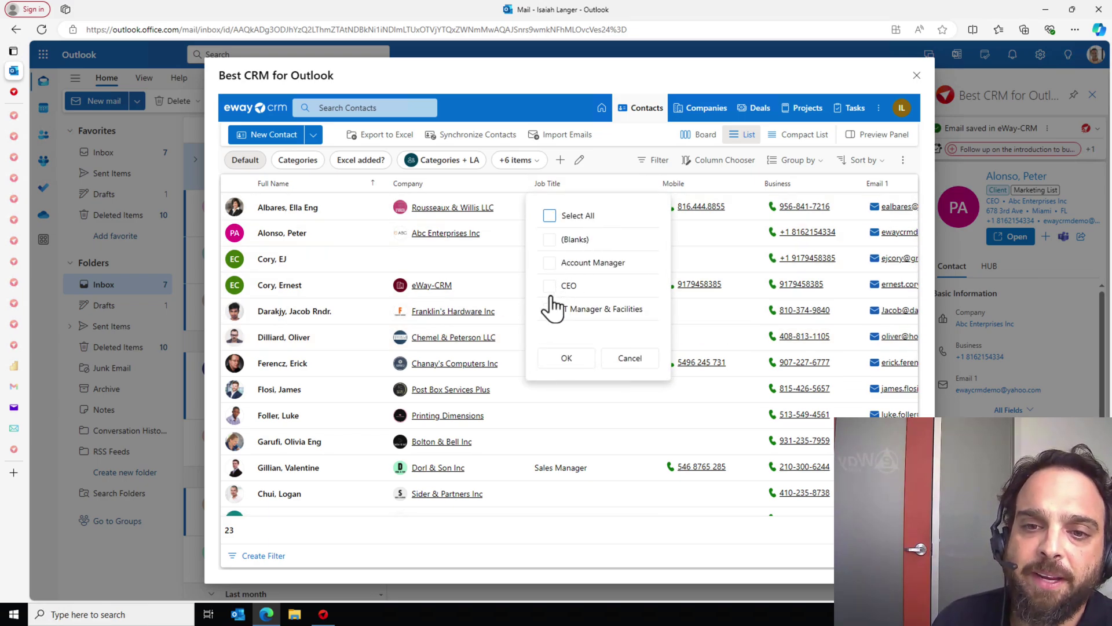
{"action": "left_click", "coordinate": [550, 288]}
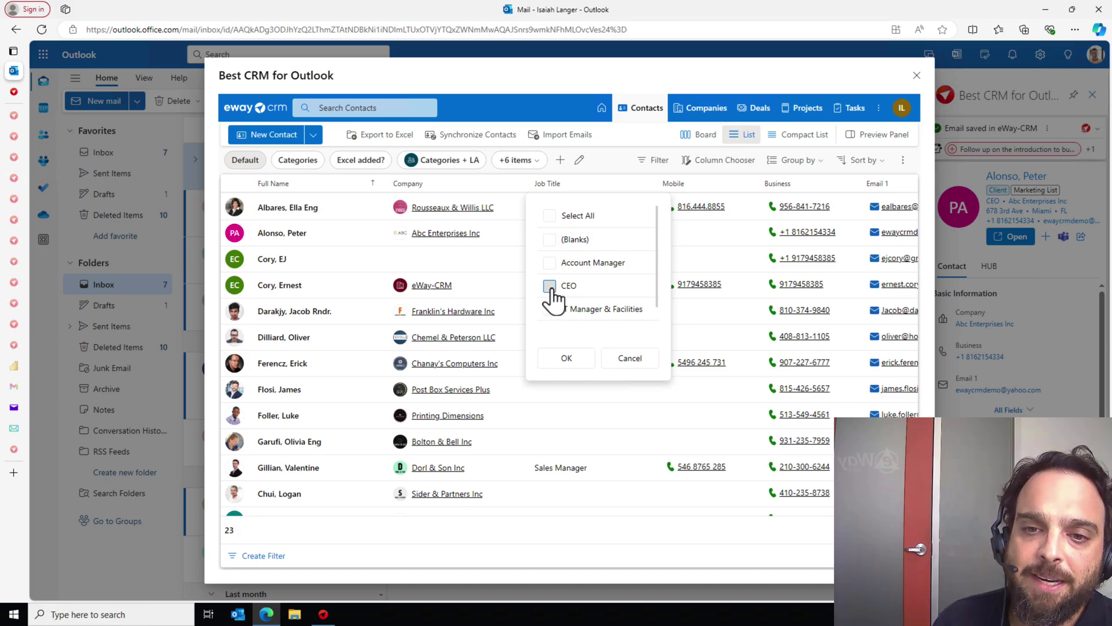
{"action": "left_click", "coordinate": [554, 359]}
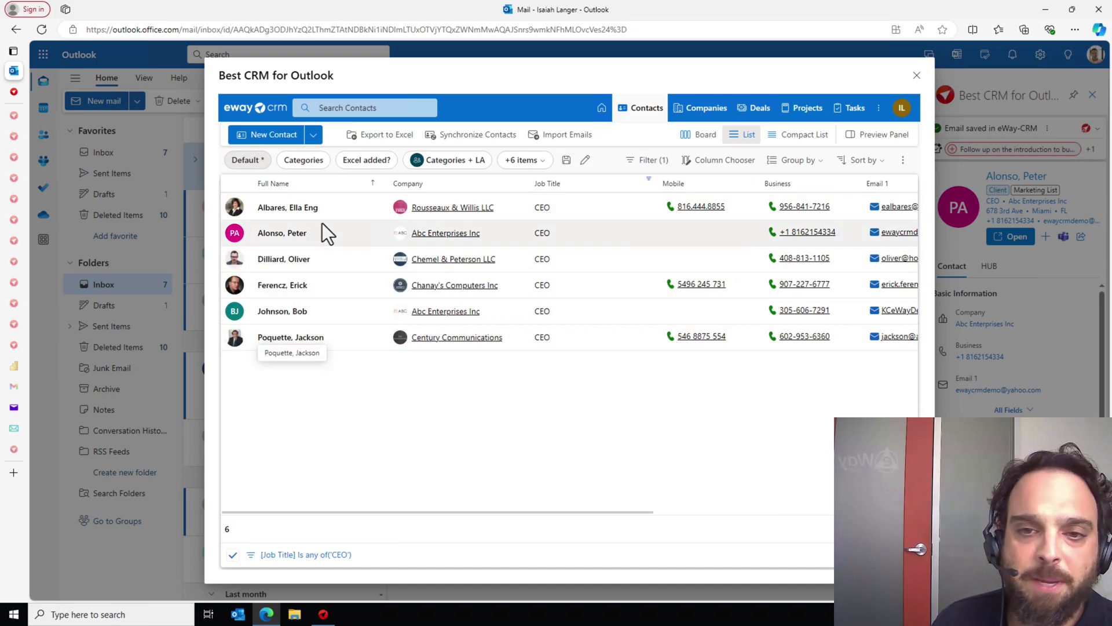
{"action": "left_click", "coordinate": [234, 555]}
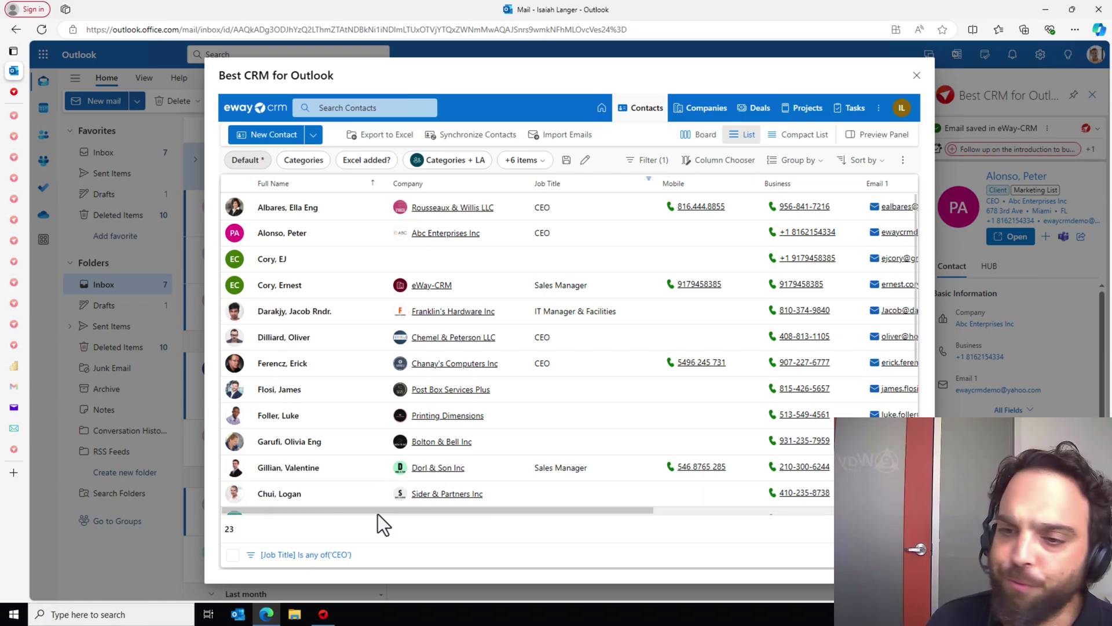
Scroll the contacts grid fully right to reveal the Last Activity and Owner columns.
{"action": "scroll", "coordinate": [382, 515], "scroll_direction": "right", "scroll_amount": 1}
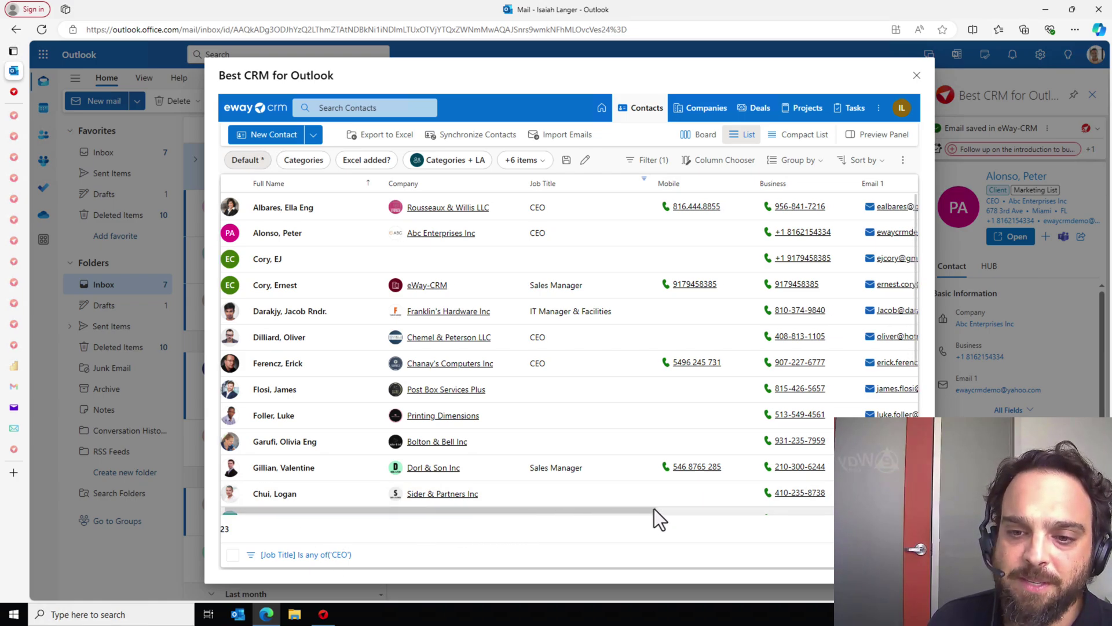
{"action": "left_click", "coordinate": [704, 510]}
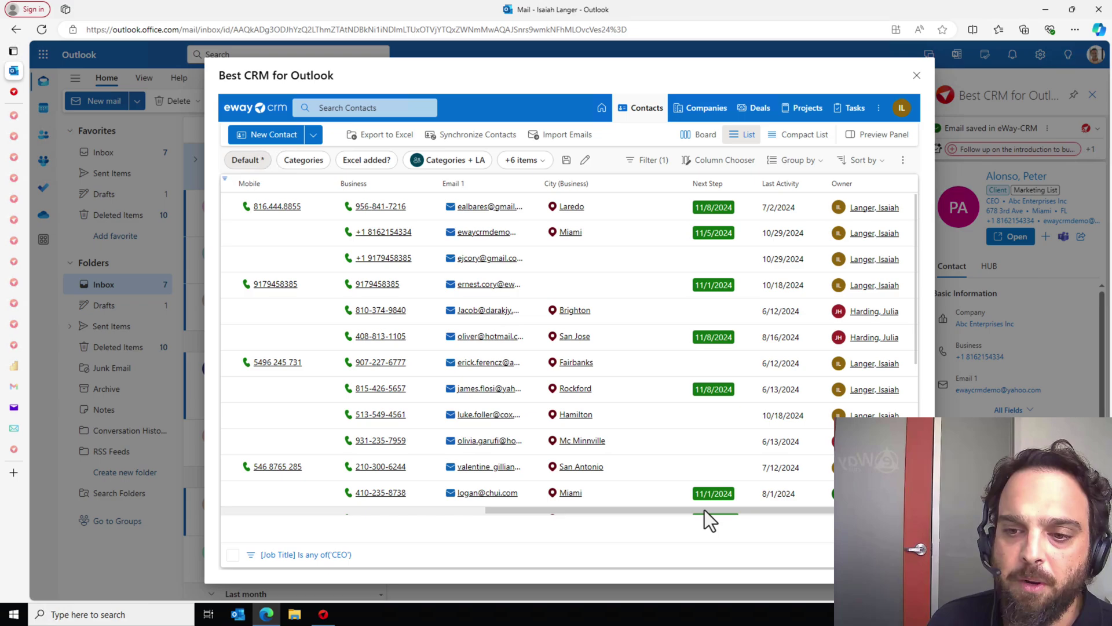
Group the contacts by the Last Activity column at a Month interval and expand May 2024.
{"action": "right_click", "coordinate": [780, 186]}
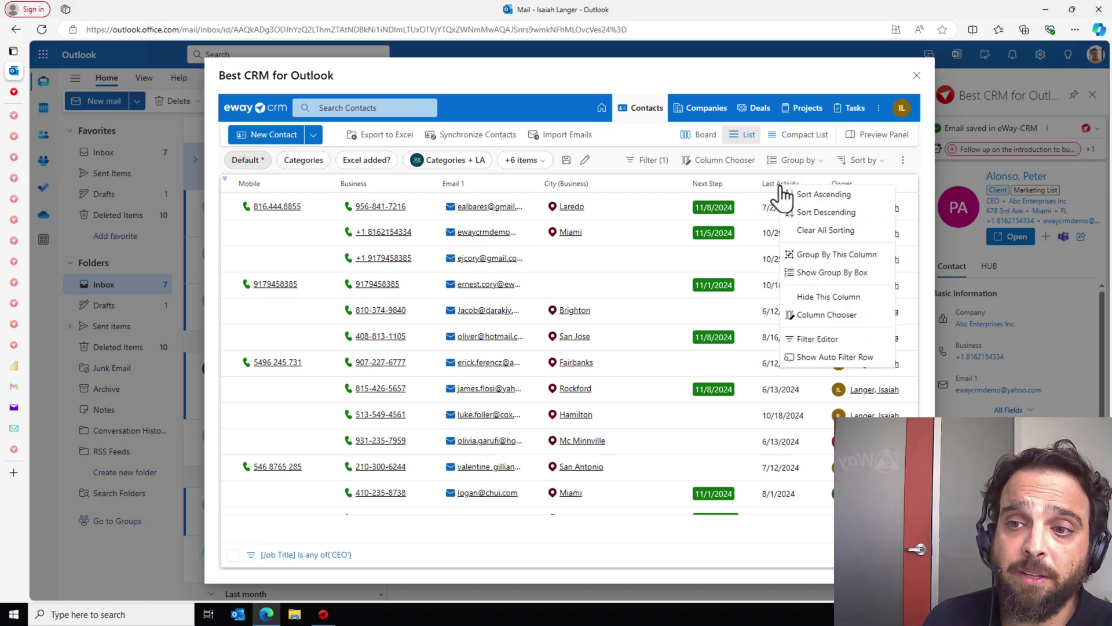
{"action": "left_click", "coordinate": [802, 255]}
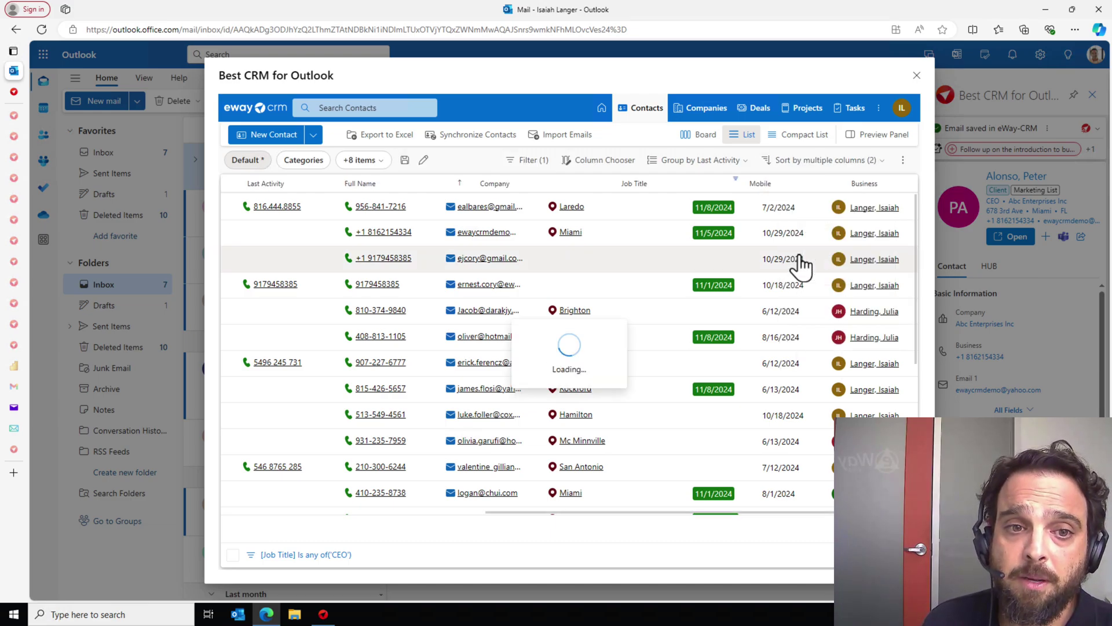
{"action": "left_click_drag", "start_coordinate": [516, 513], "coordinate": [195, 517]}
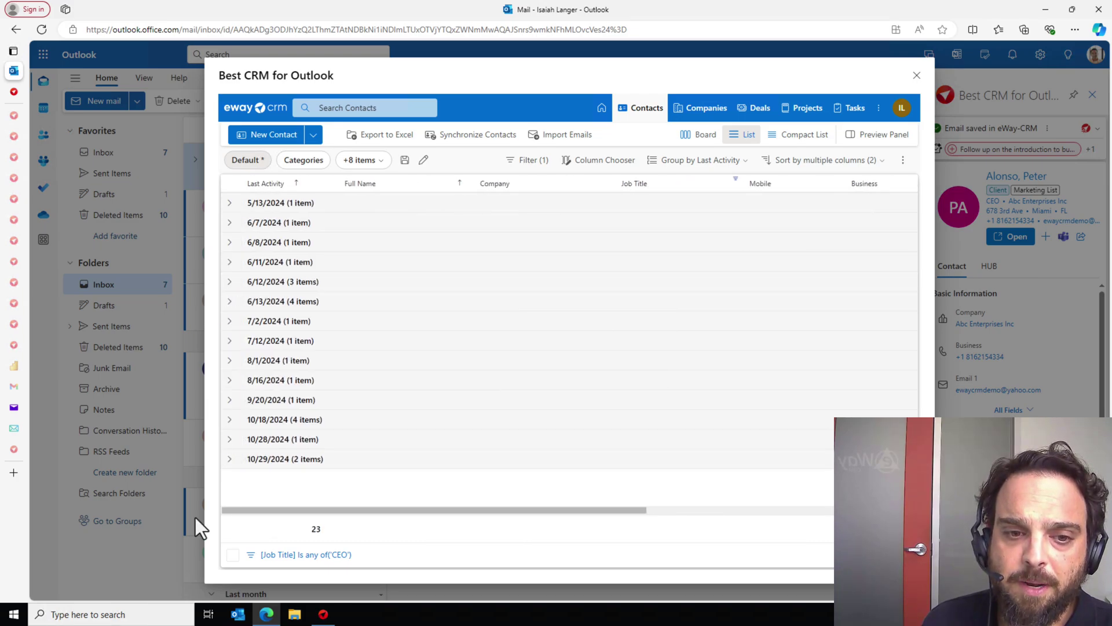
{"action": "right_click", "coordinate": [273, 189]}
{"action": "mouse_move", "coordinate": [328, 355]}
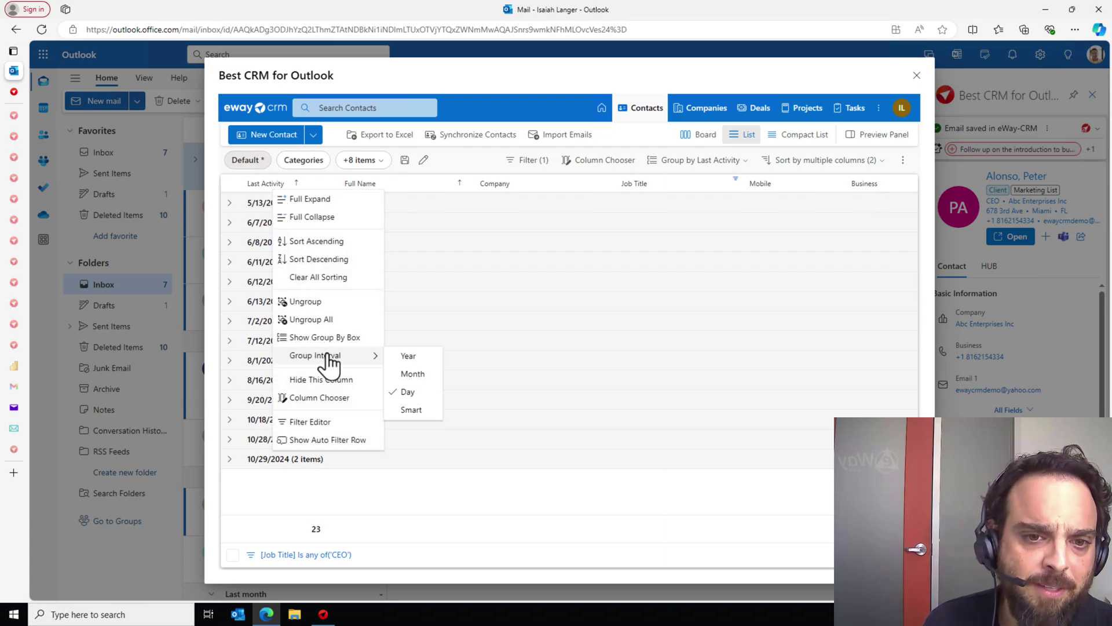
{"action": "left_click", "coordinate": [413, 373]}
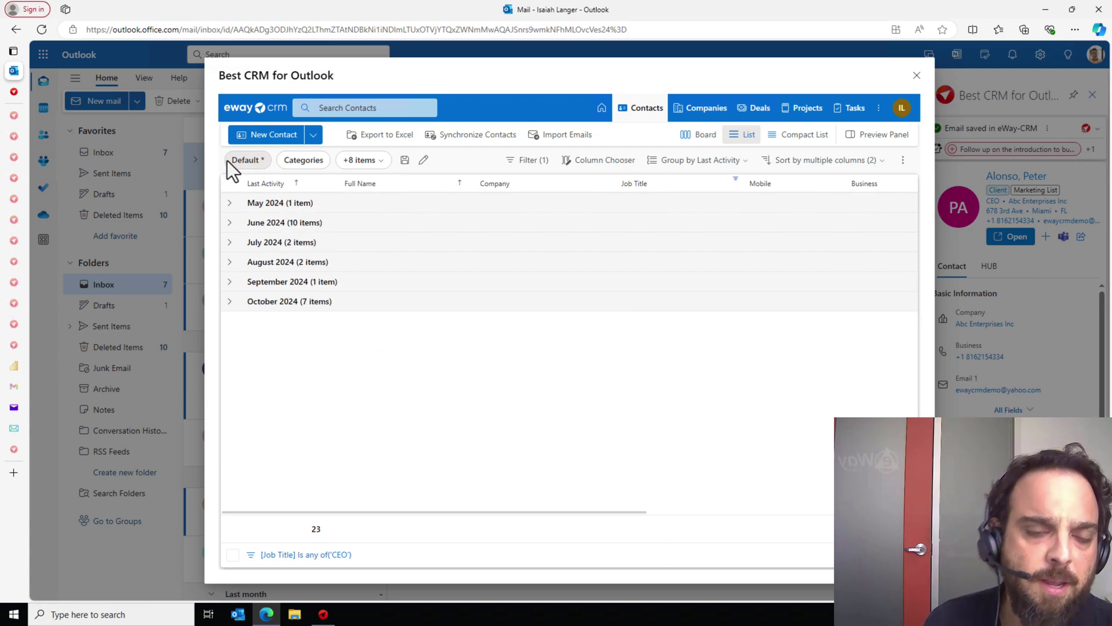
{"action": "left_click", "coordinate": [229, 204]}
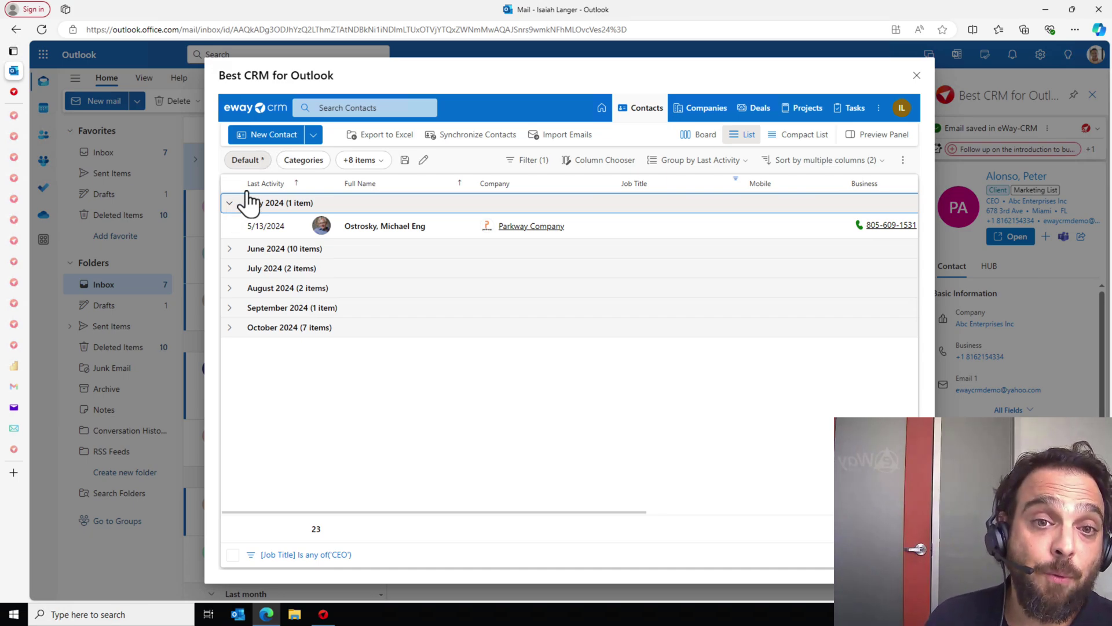
Open the saved Categories view and expand the Client group to list its 9 contacts.
{"action": "left_click", "coordinate": [303, 164]}
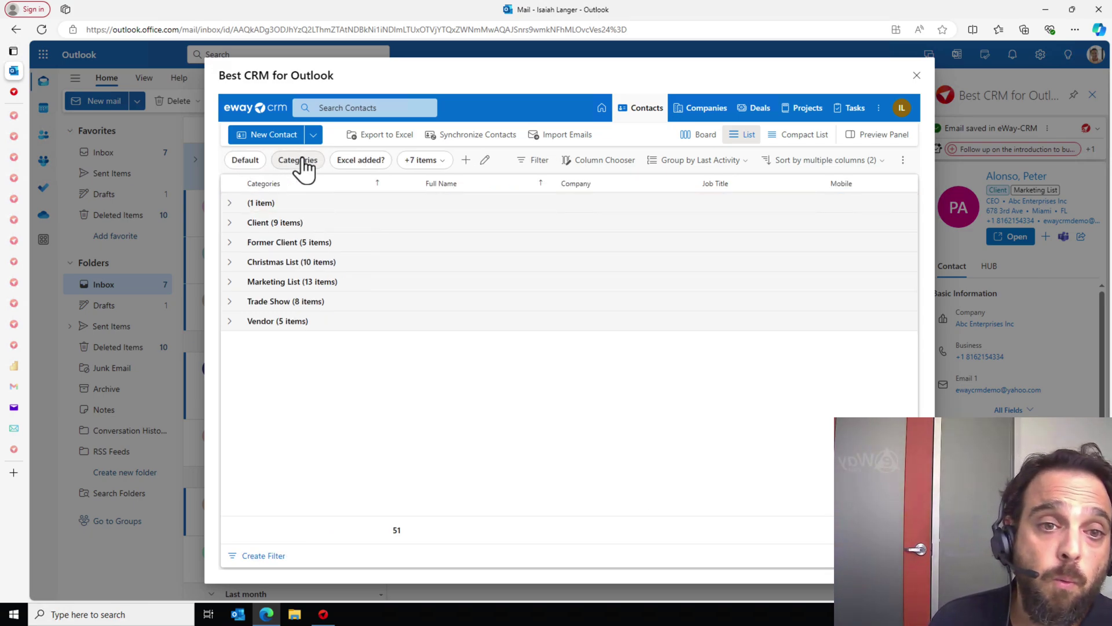
{"action": "left_click", "coordinate": [229, 224]}
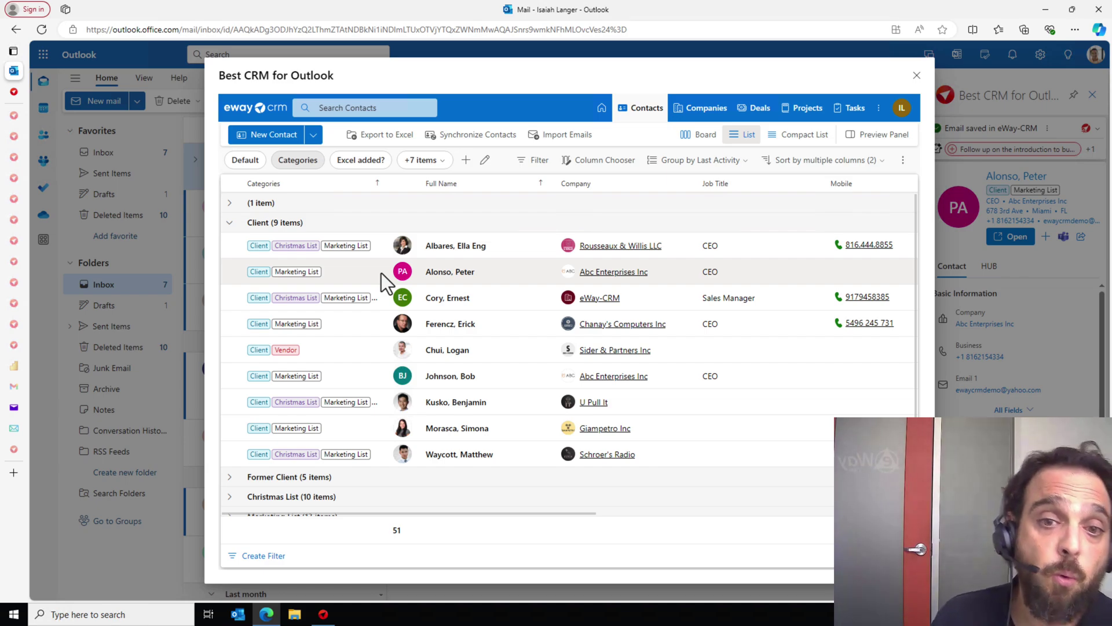
Tag the Abc Enterprises Inc CEO contact with the Trade Show category from its context menu.
{"action": "right_click", "coordinate": [381, 273]}
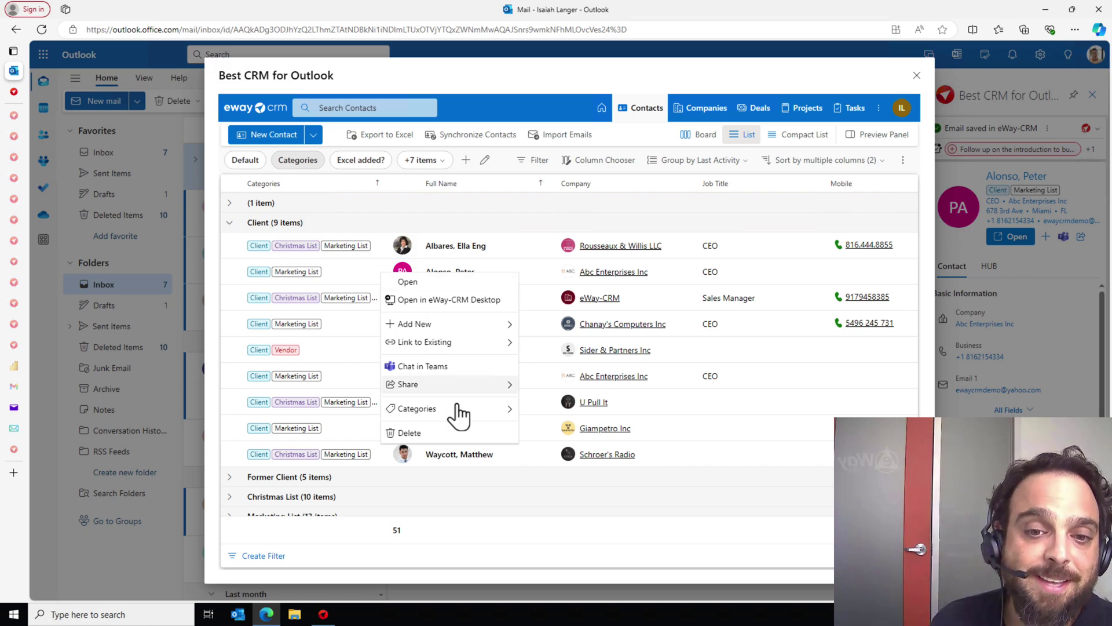
{"action": "mouse_move", "coordinate": [460, 415]}
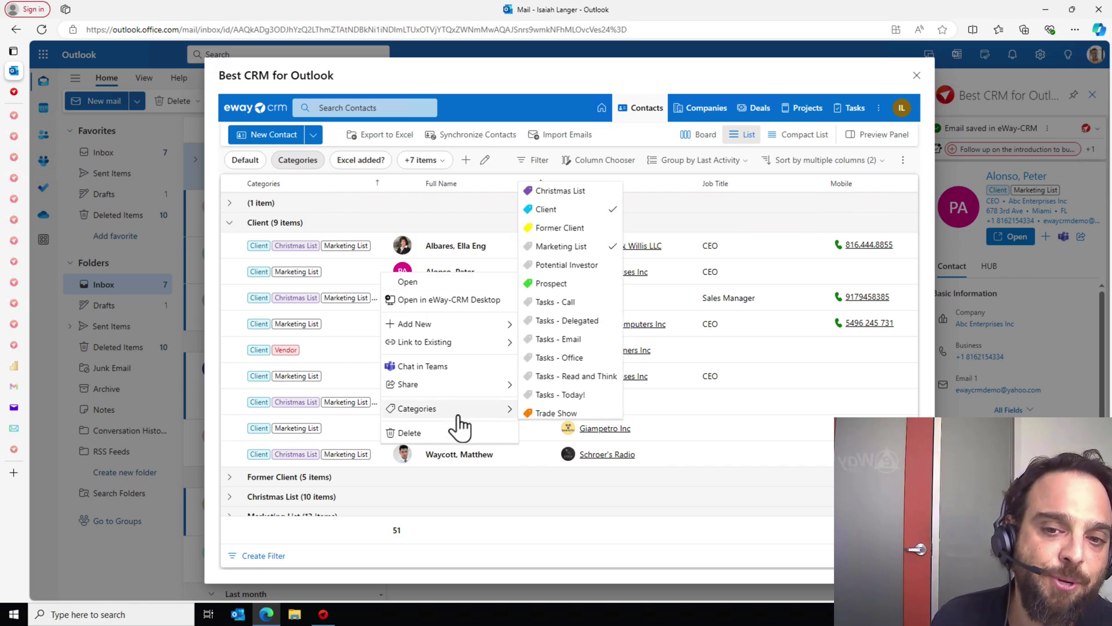
{"action": "left_click", "coordinate": [533, 417]}
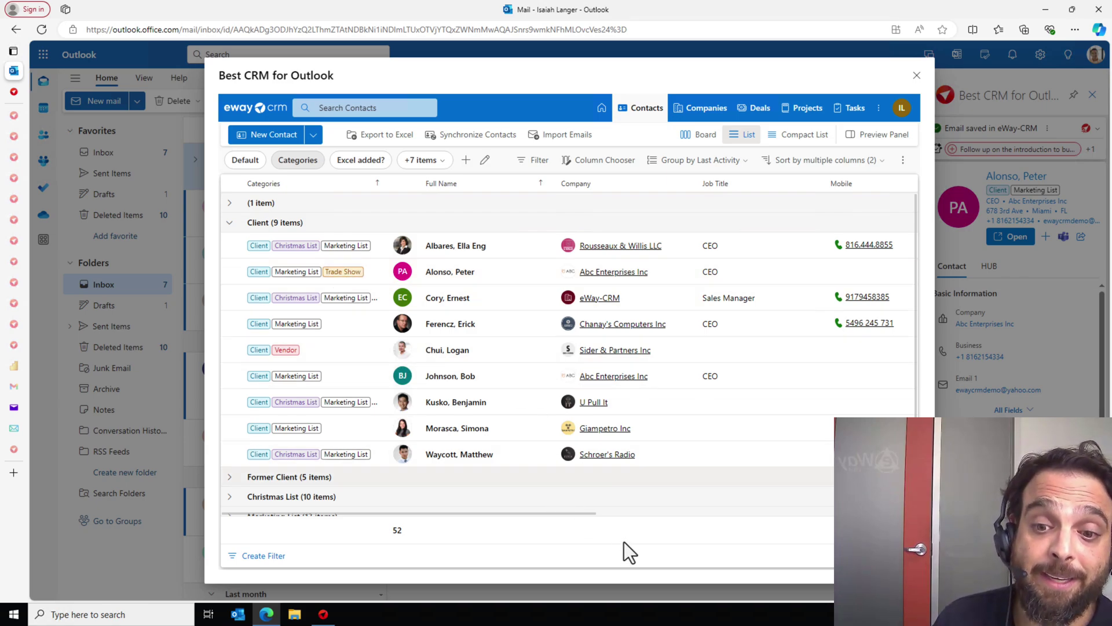
Group the contact list by the Last Activity column.
{"action": "left_click_drag", "start_coordinate": [584, 513], "coordinate": [946, 511]}
{"action": "right_click", "coordinate": [778, 183]}
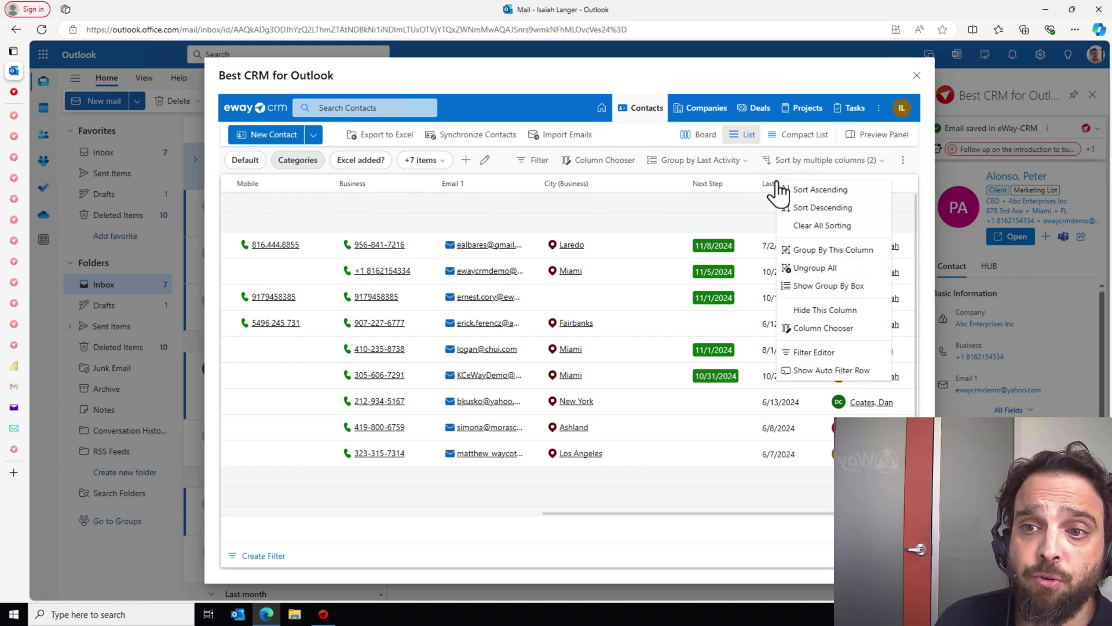
{"action": "left_click", "coordinate": [838, 250]}
Set the Last Activity group interval to Month and expand October 2024's Marketing List group.
{"action": "left_click_drag", "start_coordinate": [648, 512], "coordinate": [249, 512]}
{"action": "right_click", "coordinate": [264, 189]}
{"action": "mouse_move", "coordinate": [354, 355]}
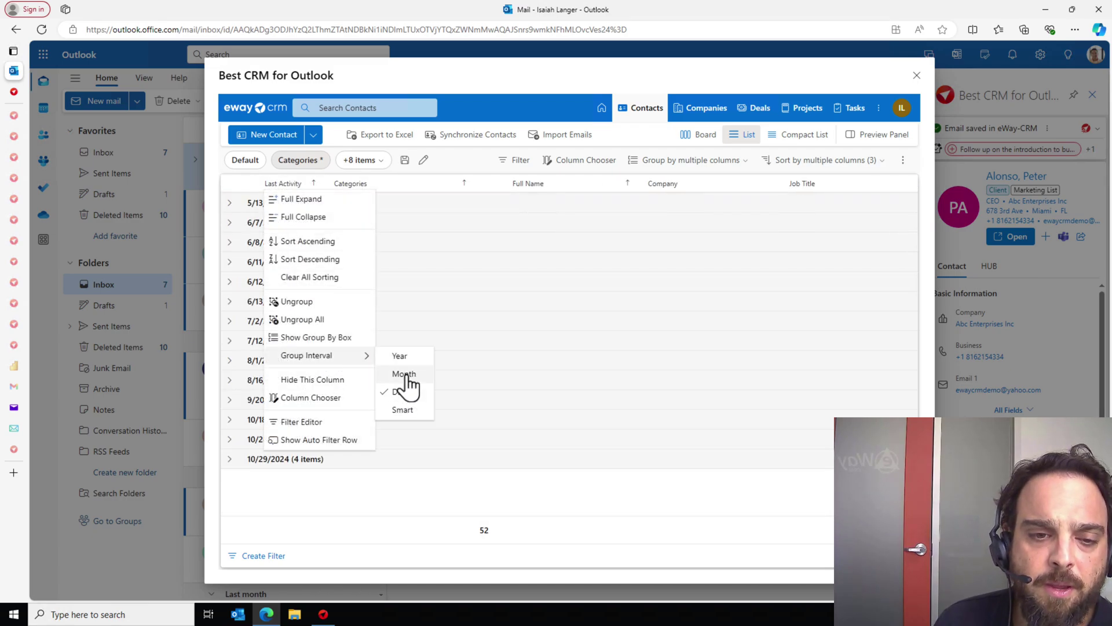
{"action": "left_click", "coordinate": [404, 374]}
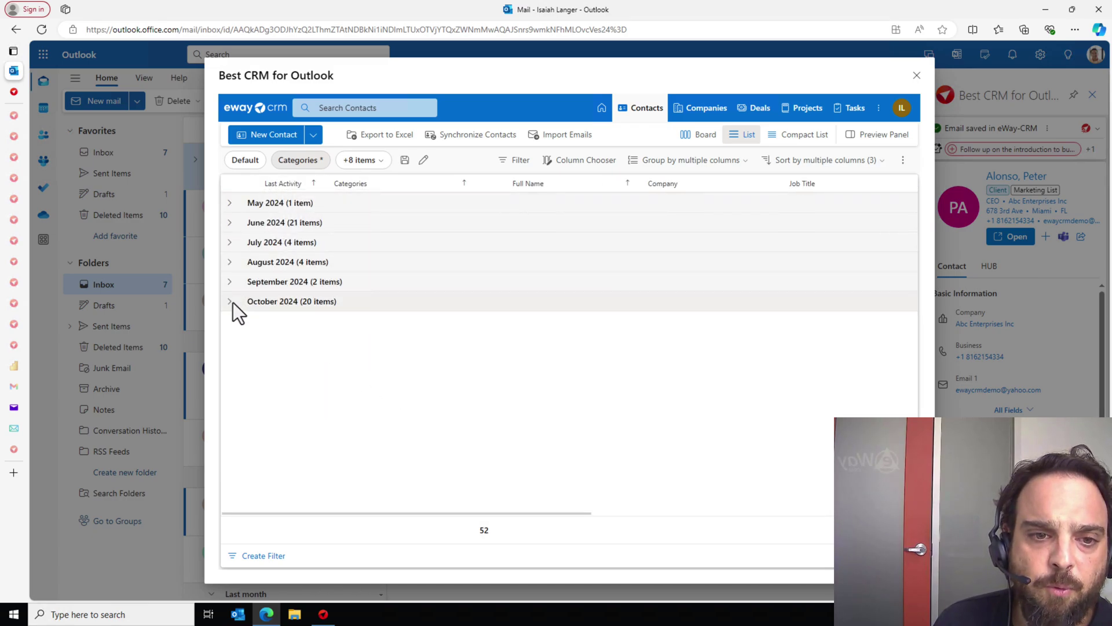
{"action": "left_click", "coordinate": [229, 301]}
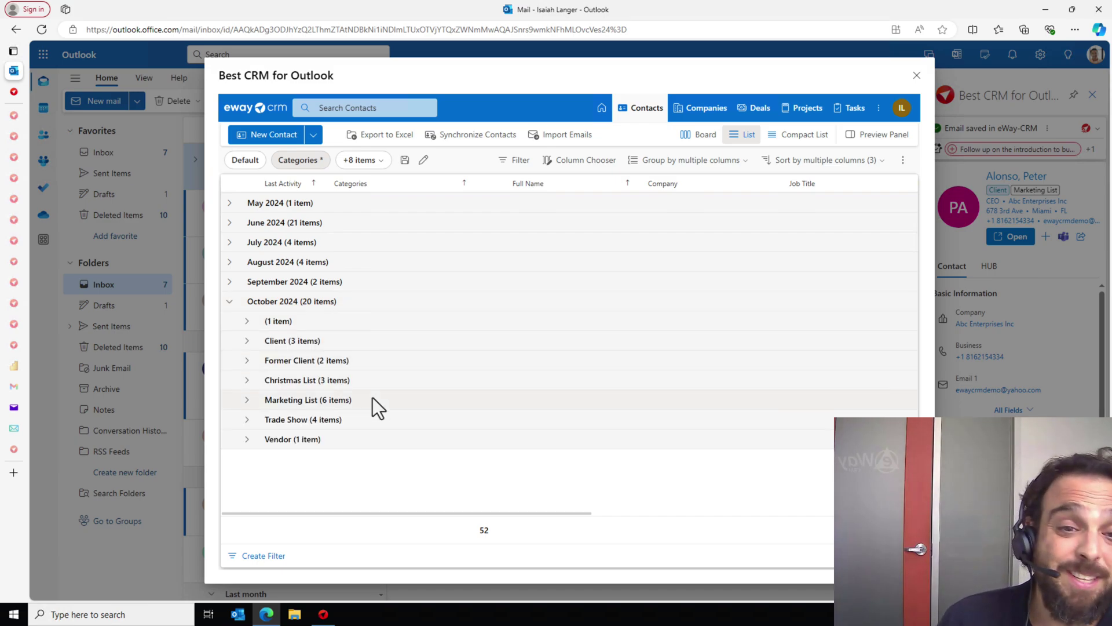
{"action": "left_click", "coordinate": [247, 399]}
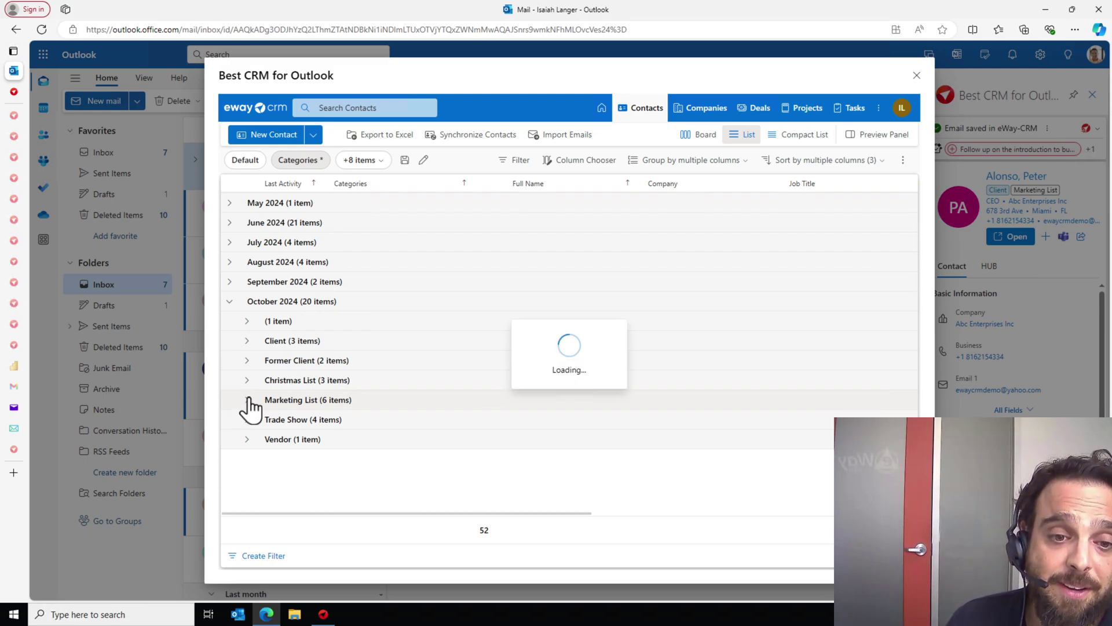
{"action": "scroll", "coordinate": [416, 422], "scroll_direction": "down", "scroll_amount": 3}
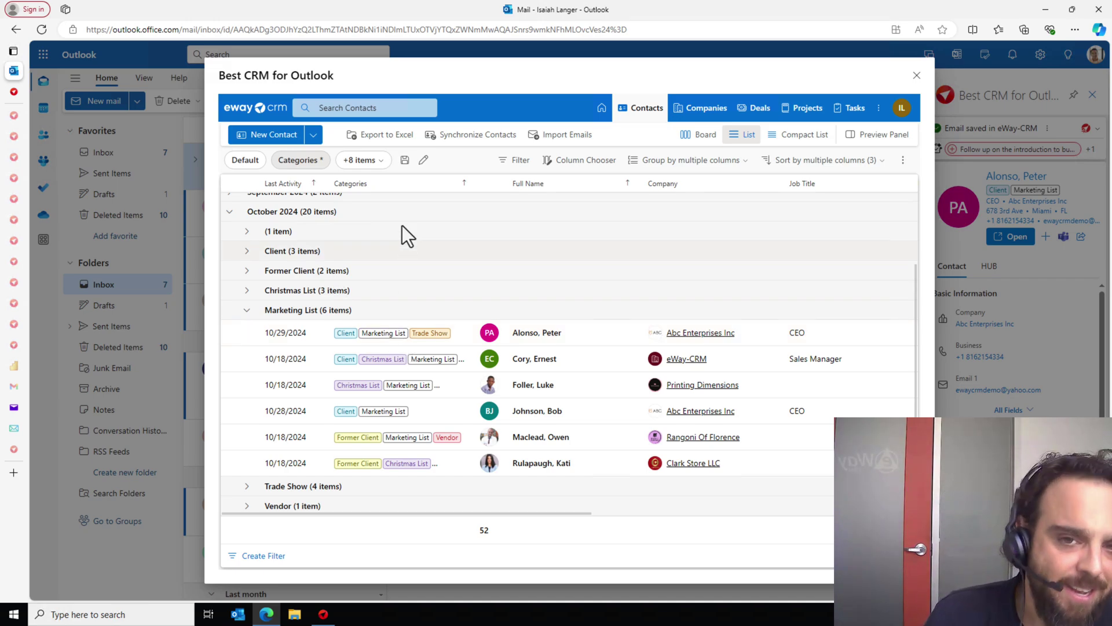
Cancel saving the view, then switch from Contacts By Last Activity to the Contacts By Owners view.
{"action": "left_click", "coordinate": [405, 160]}
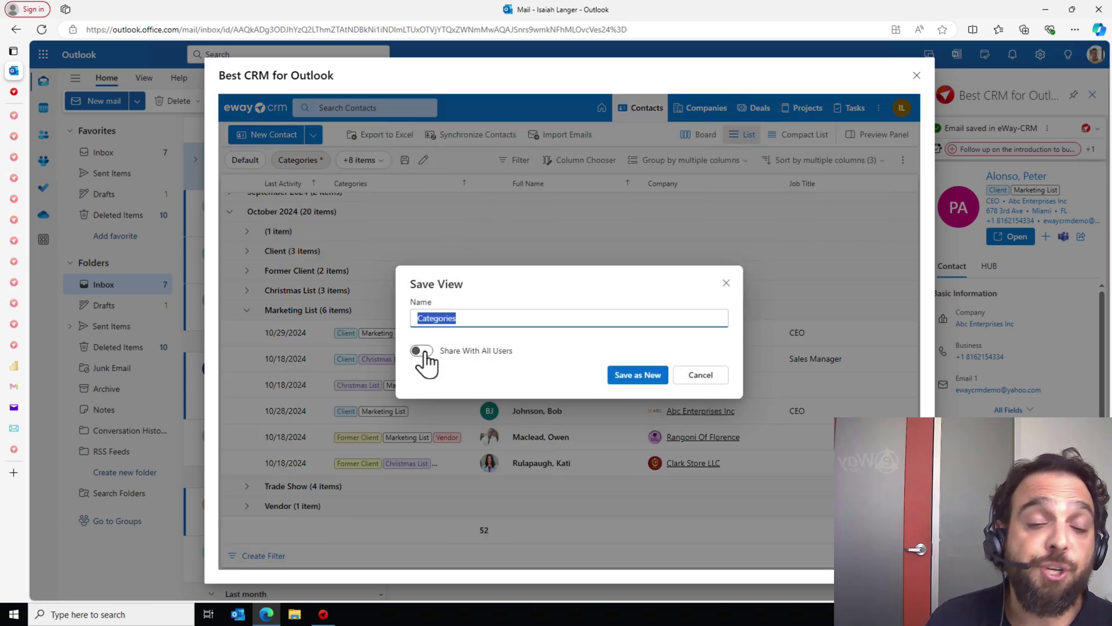
{"action": "left_click", "coordinate": [726, 284]}
{"action": "left_click", "coordinate": [356, 161]}
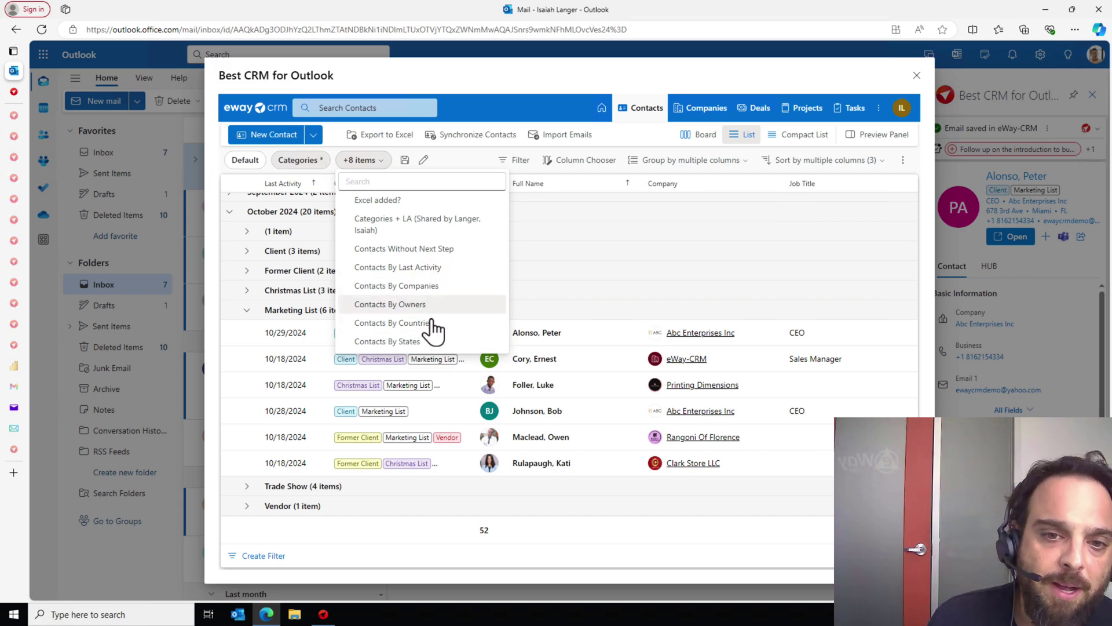
{"action": "left_click", "coordinate": [438, 268]}
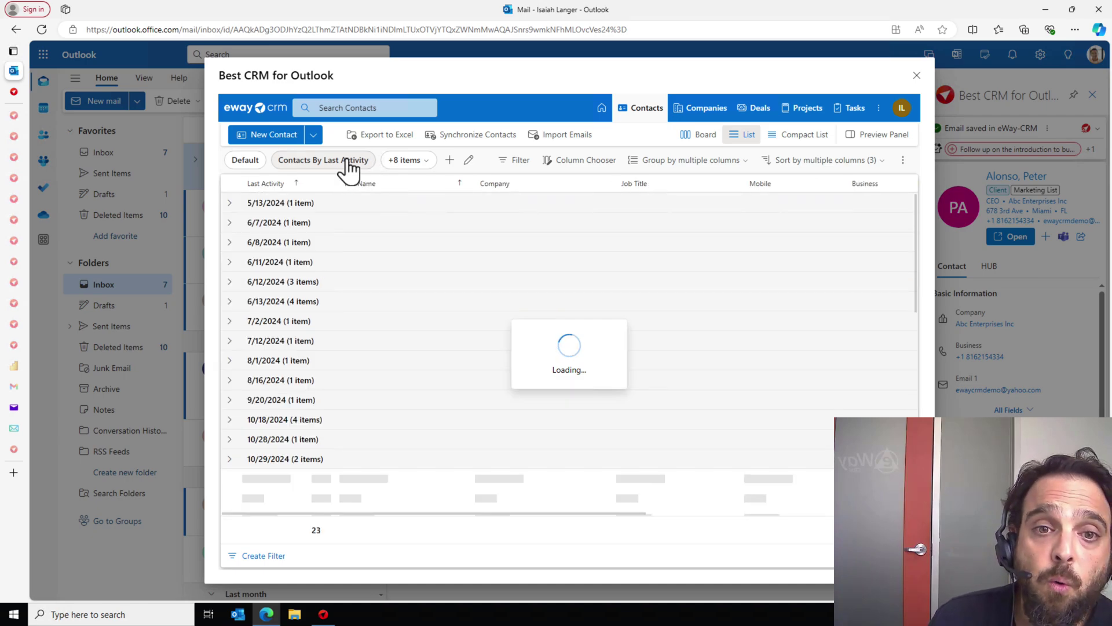
{"action": "left_click", "coordinate": [406, 160]}
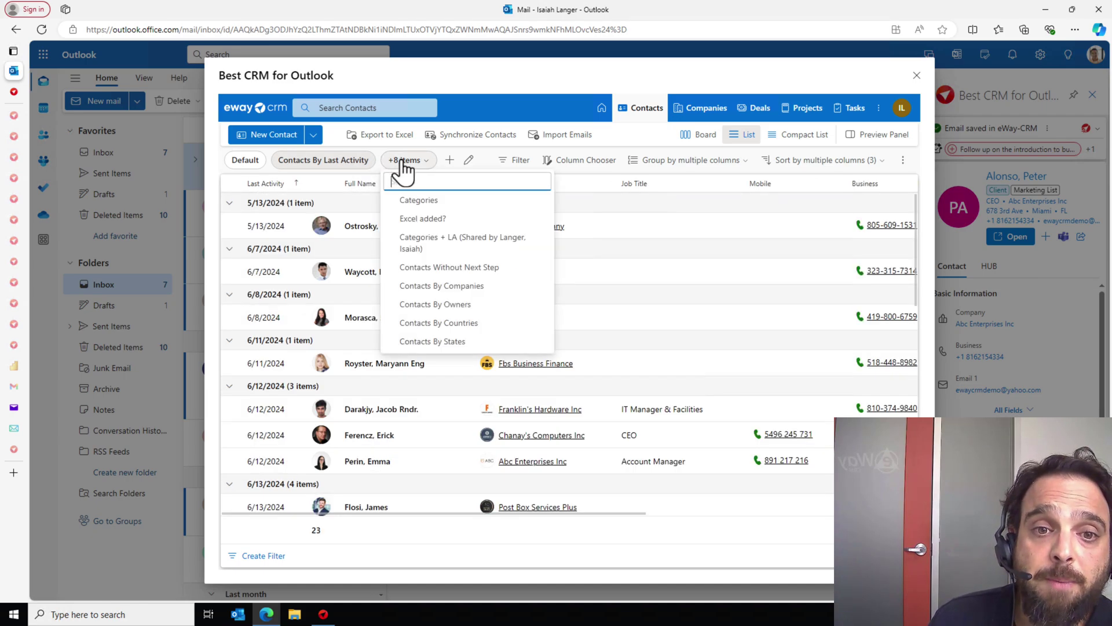
{"action": "left_click", "coordinate": [456, 304]}
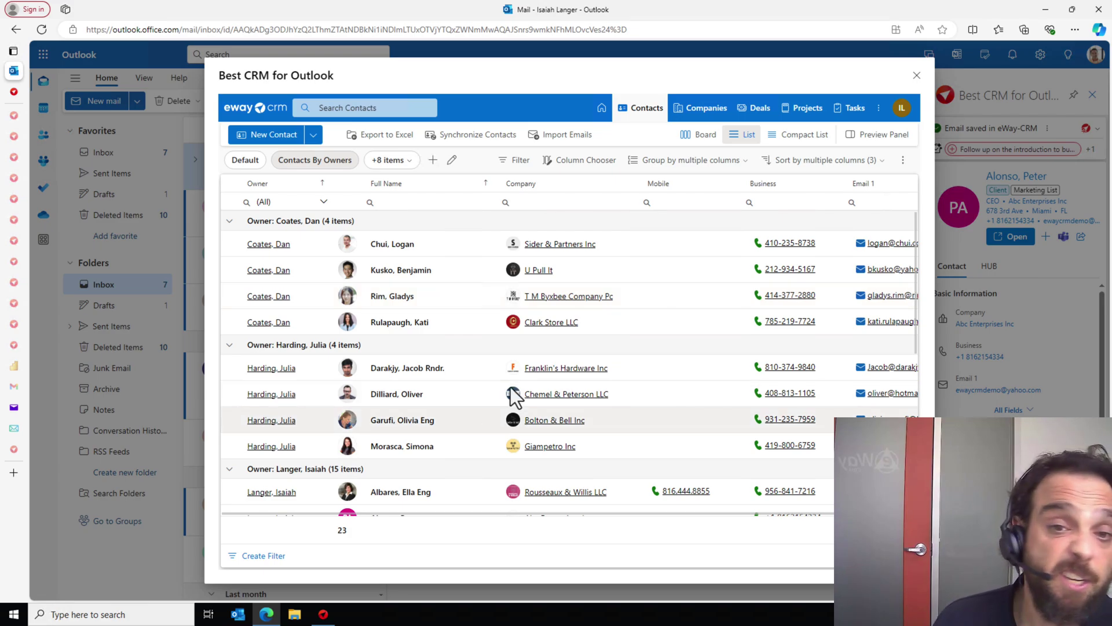
On the owner board, move Printing Dimensions to the first owner and Dorl & Son to the second.
{"action": "left_click", "coordinate": [688, 143]}
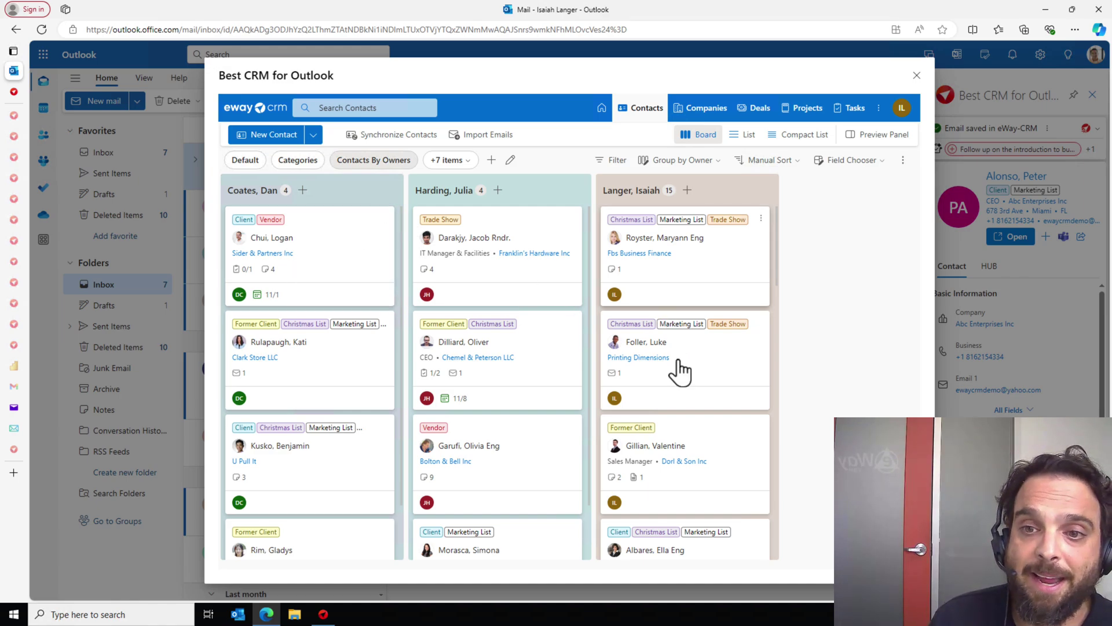
{"action": "left_click_drag", "start_coordinate": [694, 378], "coordinate": [315, 373]}
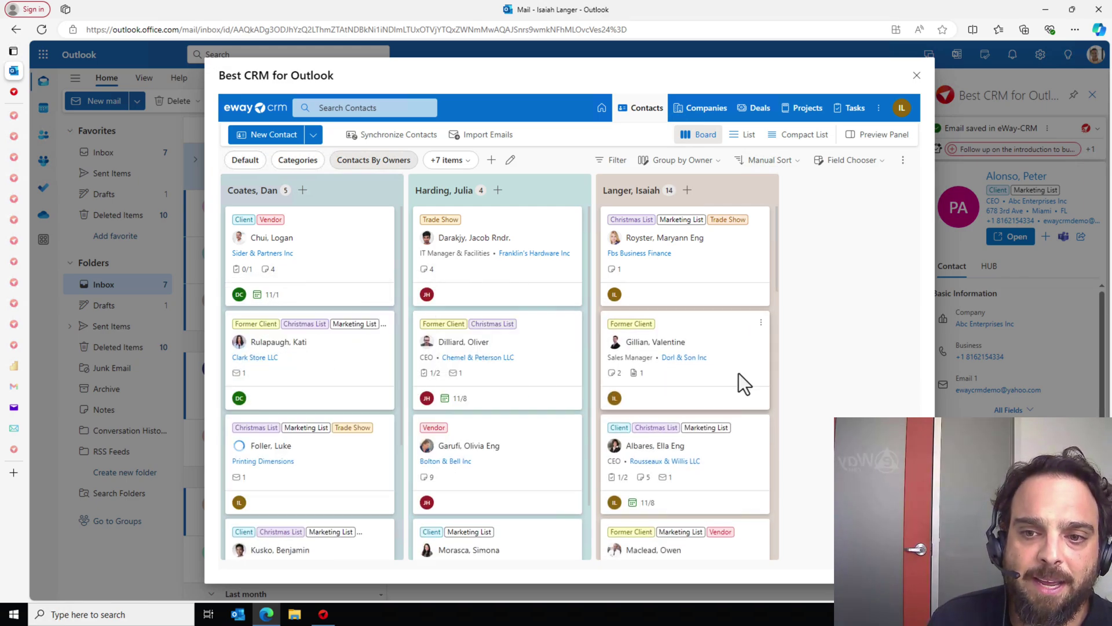
{"action": "left_click_drag", "start_coordinate": [688, 380], "coordinate": [519, 371]}
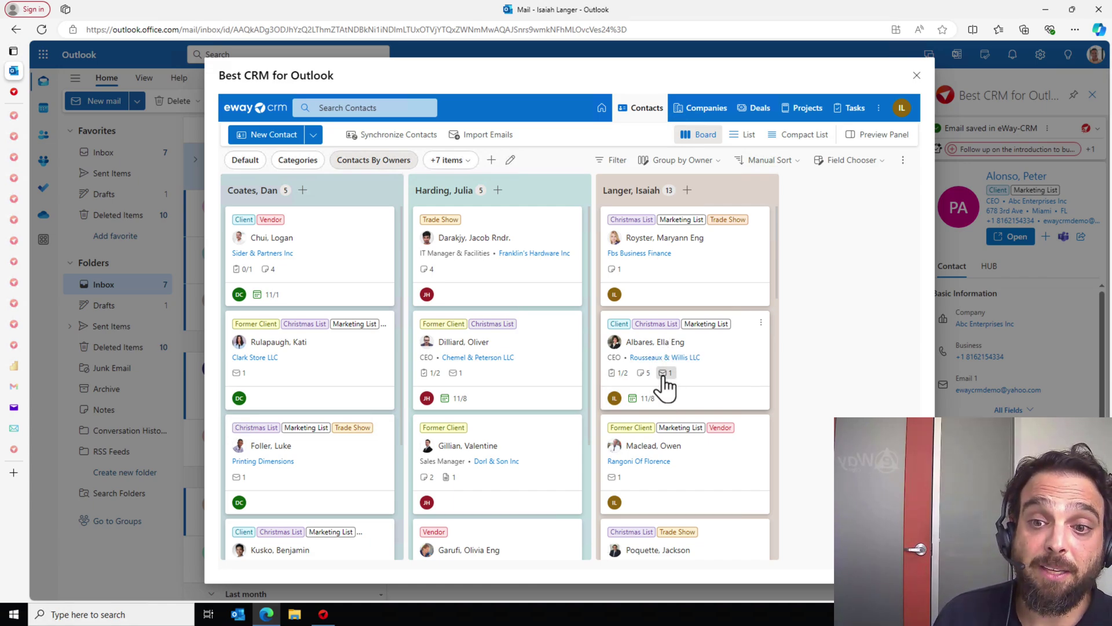
{"action": "left_click", "coordinate": [664, 374]}
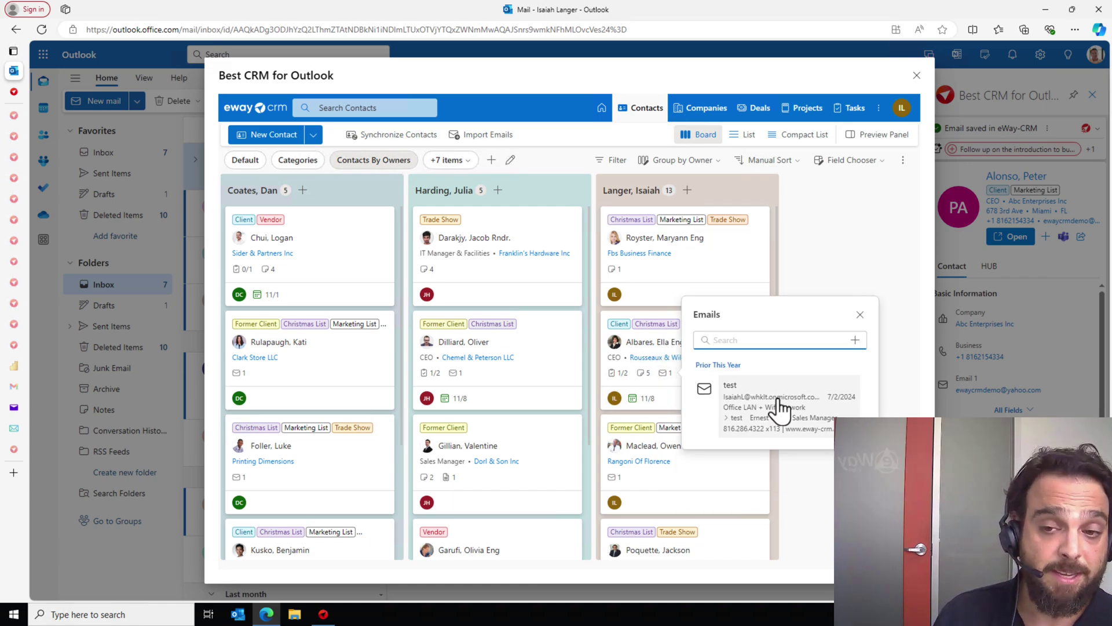
{"action": "left_click", "coordinate": [642, 374]}
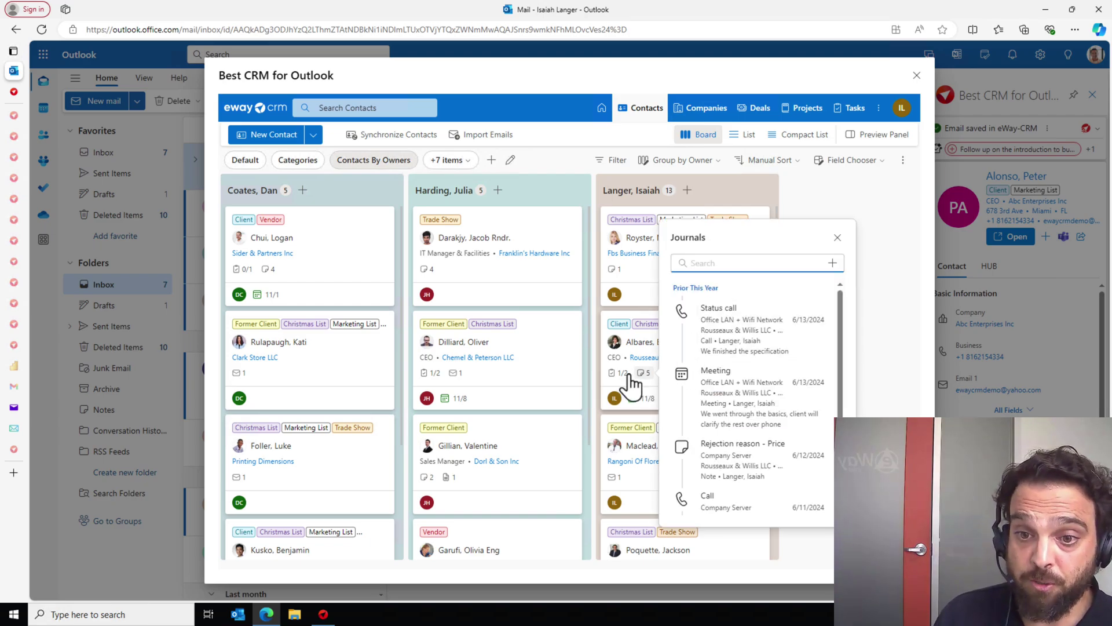
{"action": "left_click", "coordinate": [617, 374]}
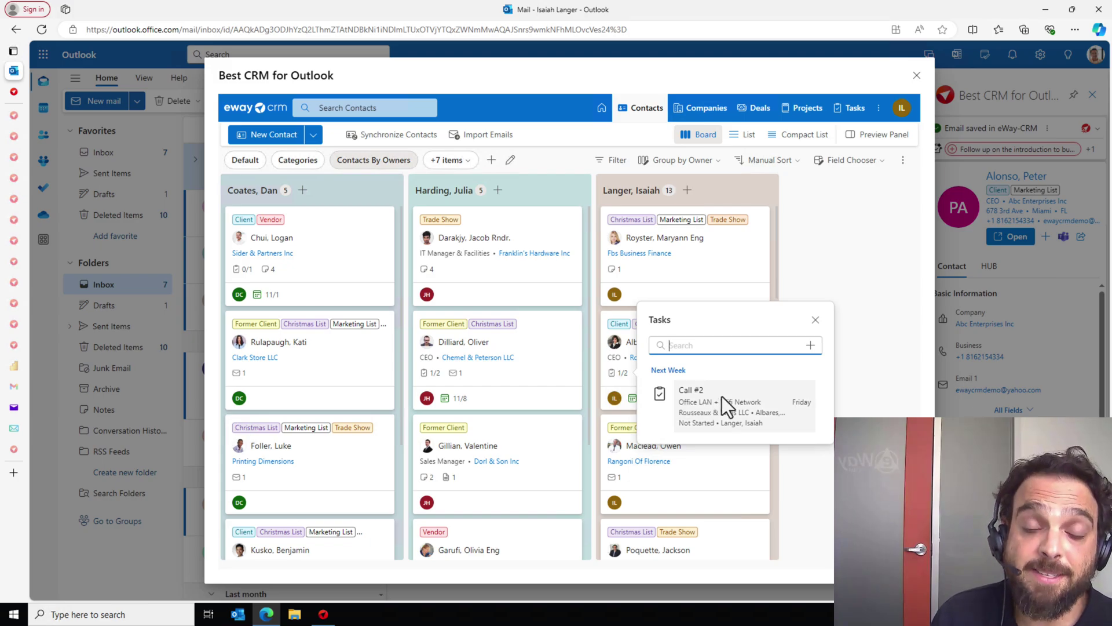
{"action": "left_click", "coordinate": [810, 267]}
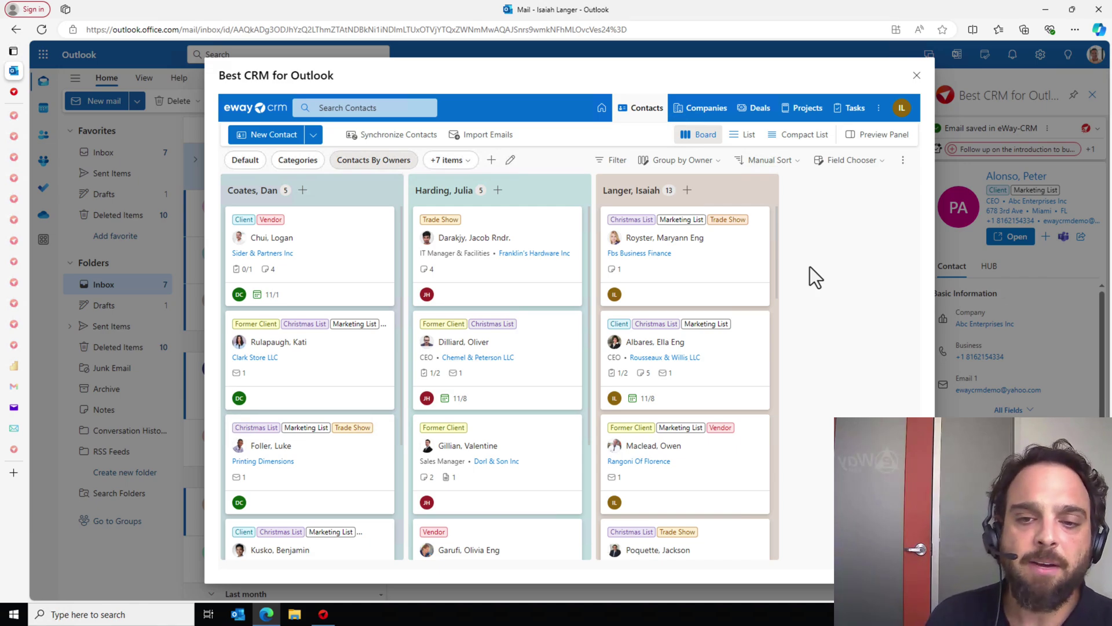
In the Tasks list, mark the Reorder call task for Abc Enterprises Inc as complete.
{"action": "left_click", "coordinate": [856, 110]}
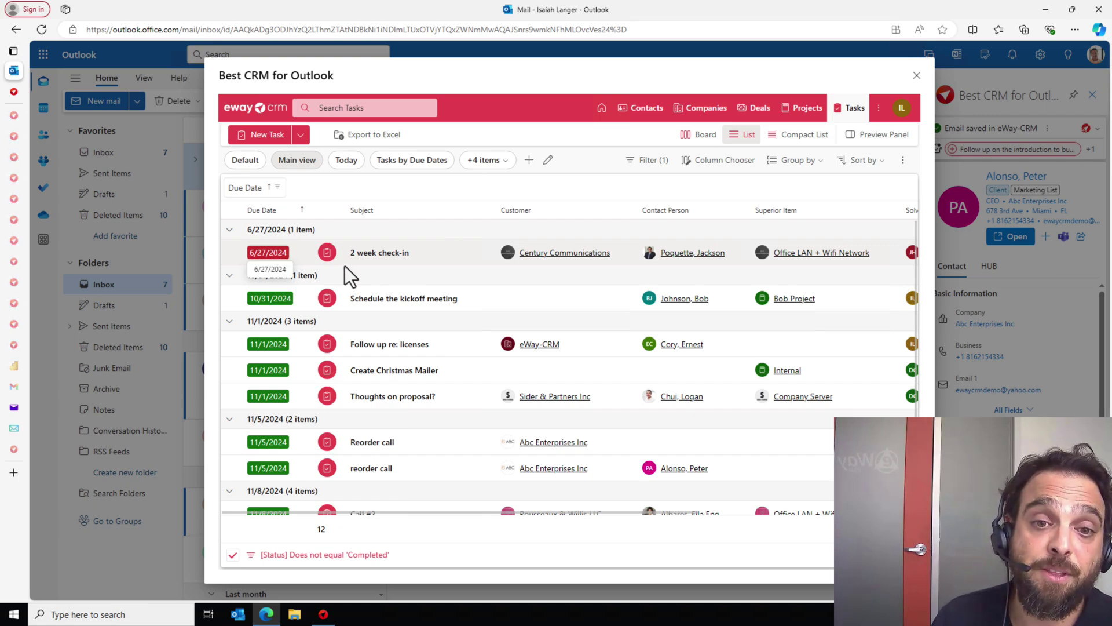
{"action": "scroll", "coordinate": [478, 406], "scroll_direction": "down", "scroll_amount": 2}
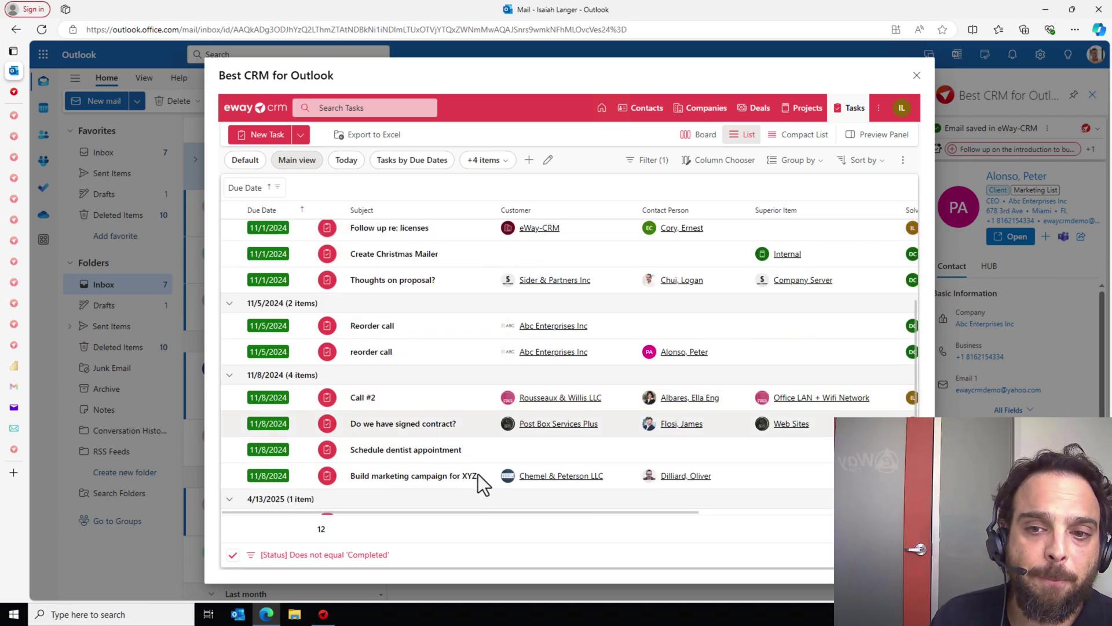
{"action": "right_click", "coordinate": [437, 331]}
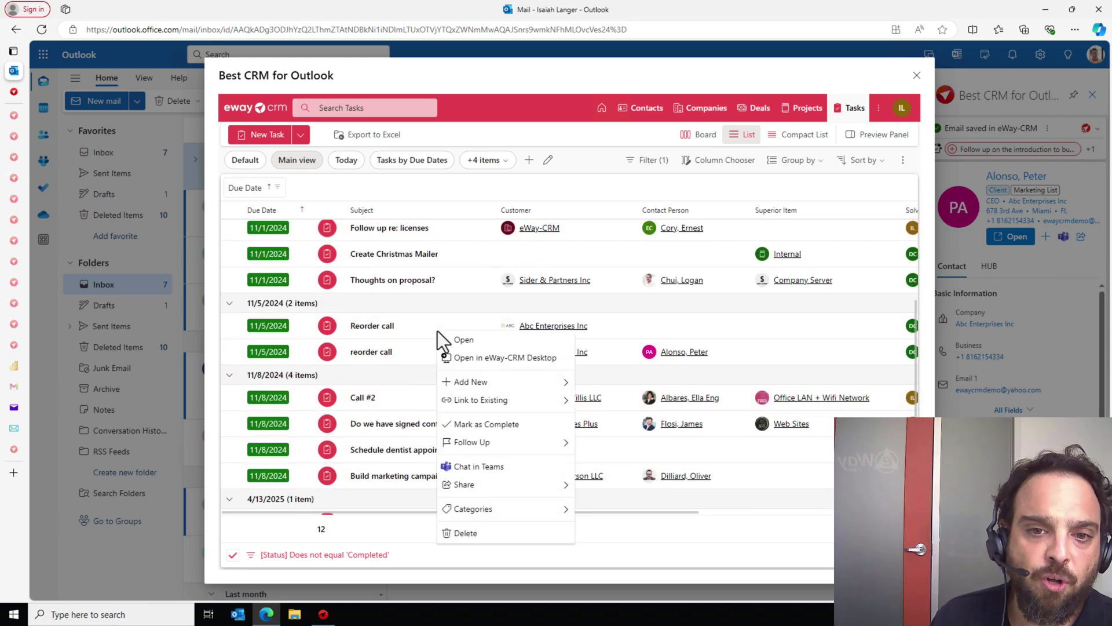
{"action": "left_click", "coordinate": [492, 425]}
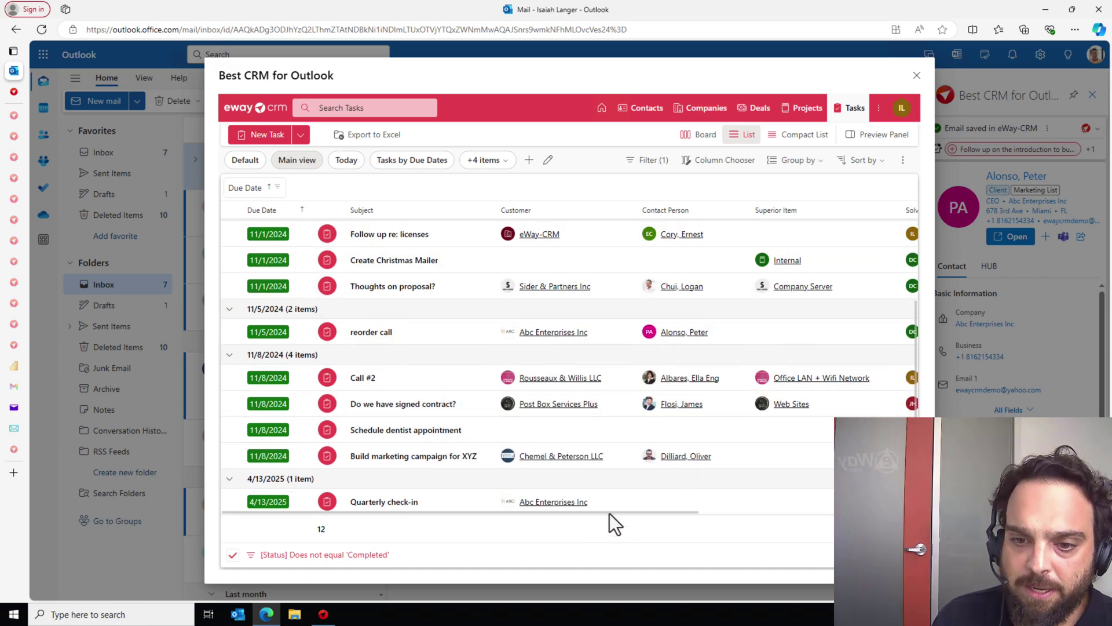
{"action": "left_click_drag", "start_coordinate": [612, 512], "coordinate": [804, 508]}
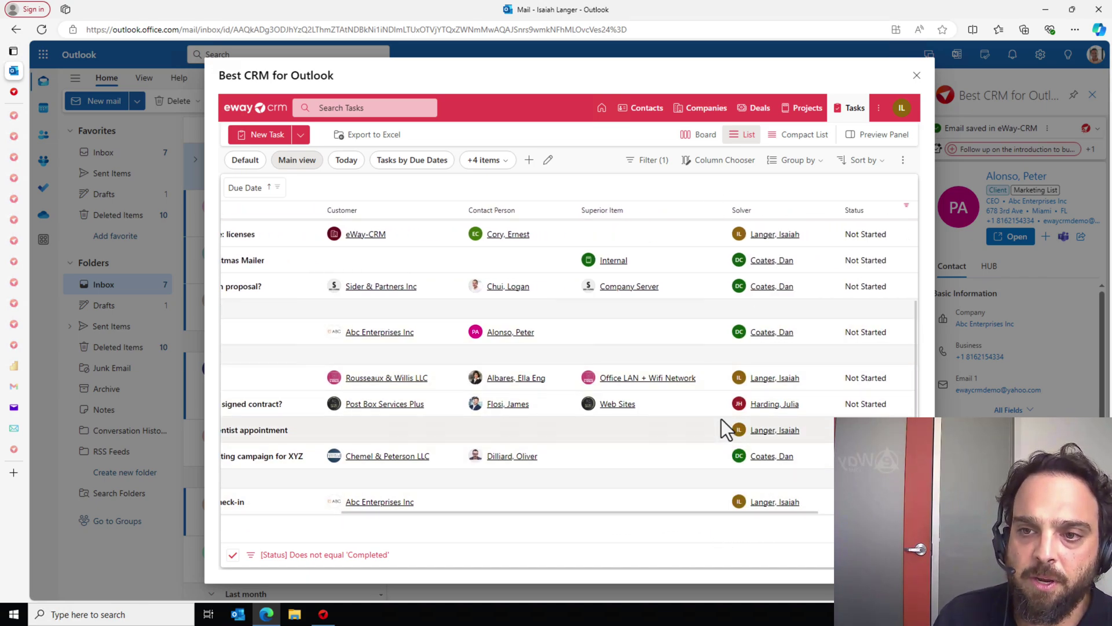
{"action": "scroll", "coordinate": [722, 419], "scroll_direction": "up", "scroll_amount": 2}
{"action": "mouse_move", "coordinate": [613, 512]}
{"action": "left_mouse_down"}
{"action": "mouse_move", "coordinate": [518, 502]}
{"action": "mouse_move", "coordinate": [606, 511]}
{"action": "left_mouse_up"}
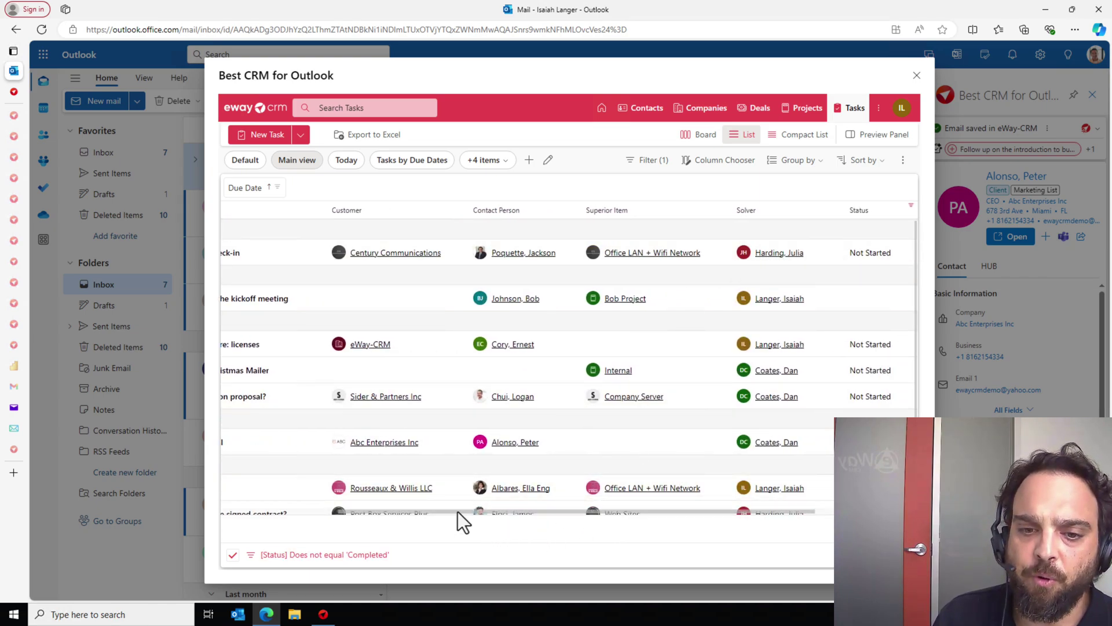
{"action": "left_click_drag", "start_coordinate": [457, 512], "coordinate": [204, 507]}
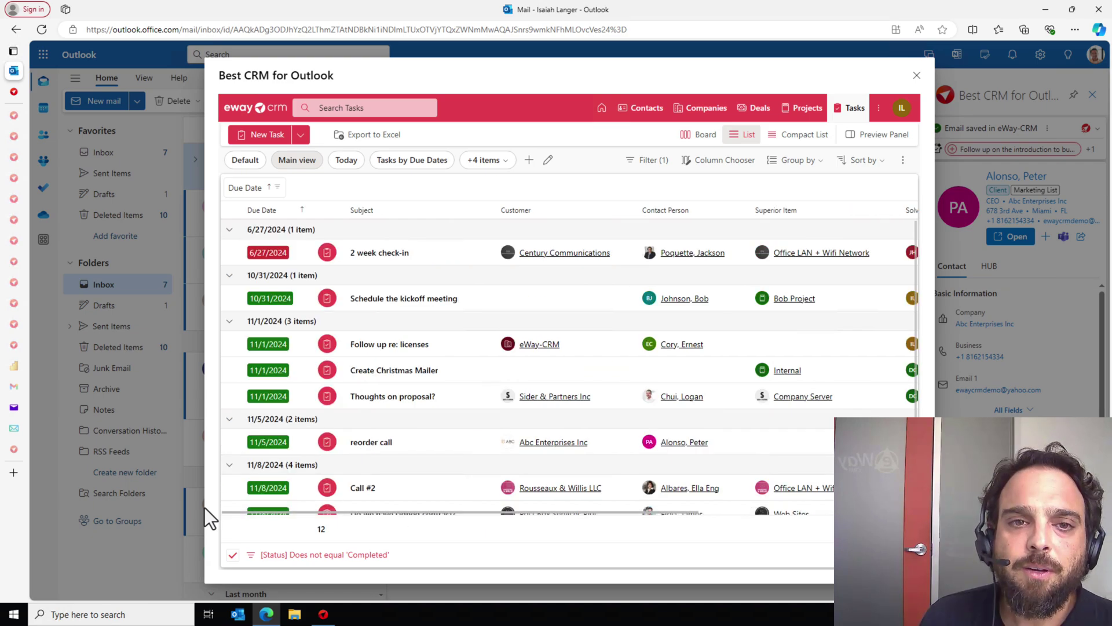
Close the Best CRM for Outlook window to return to the Introduction email.
{"action": "left_click", "coordinate": [916, 75]}
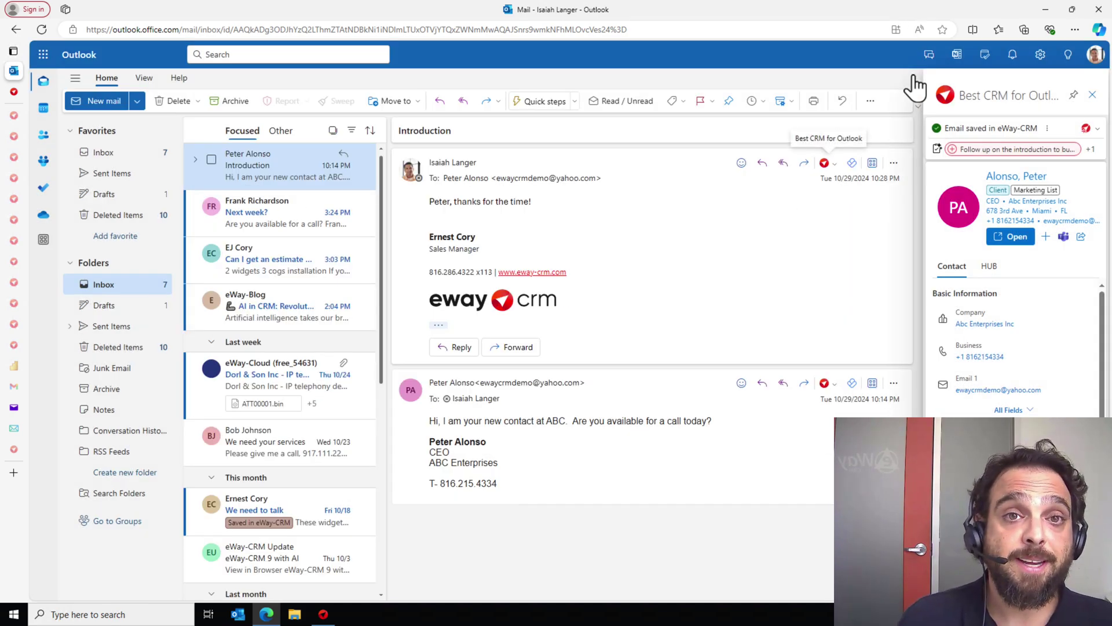